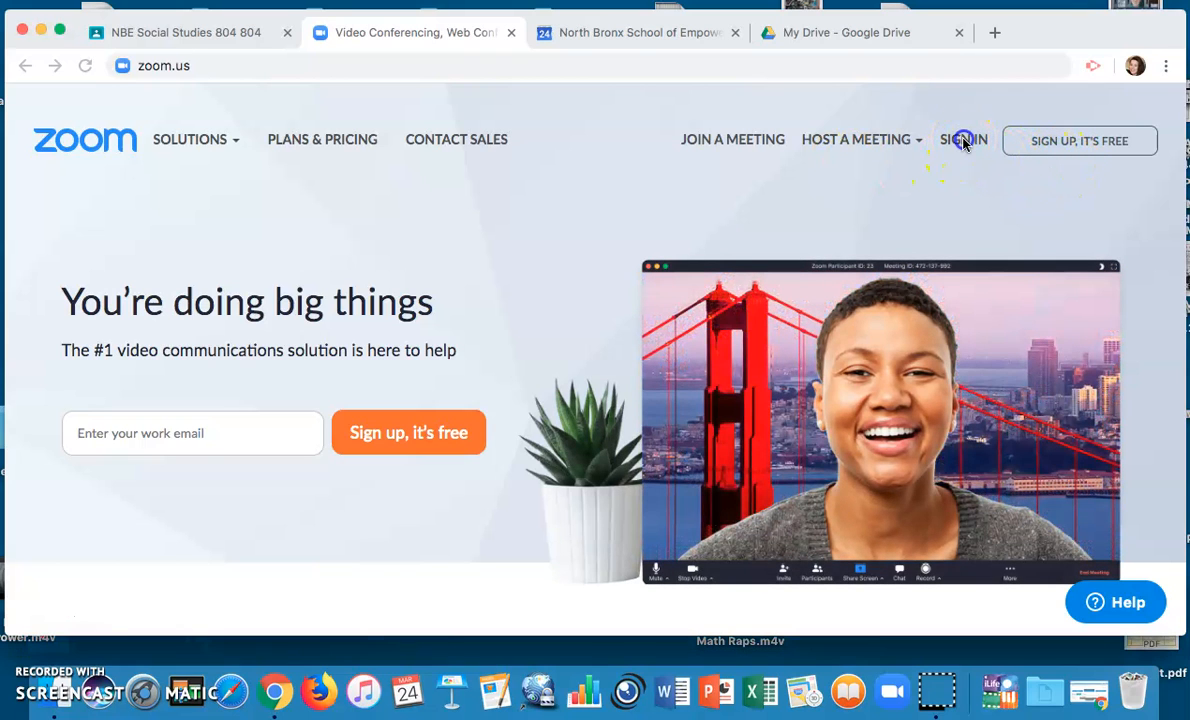
Sign in to the Zoom web portal with a Google account
left_click(966, 145)
left_click(966, 145)
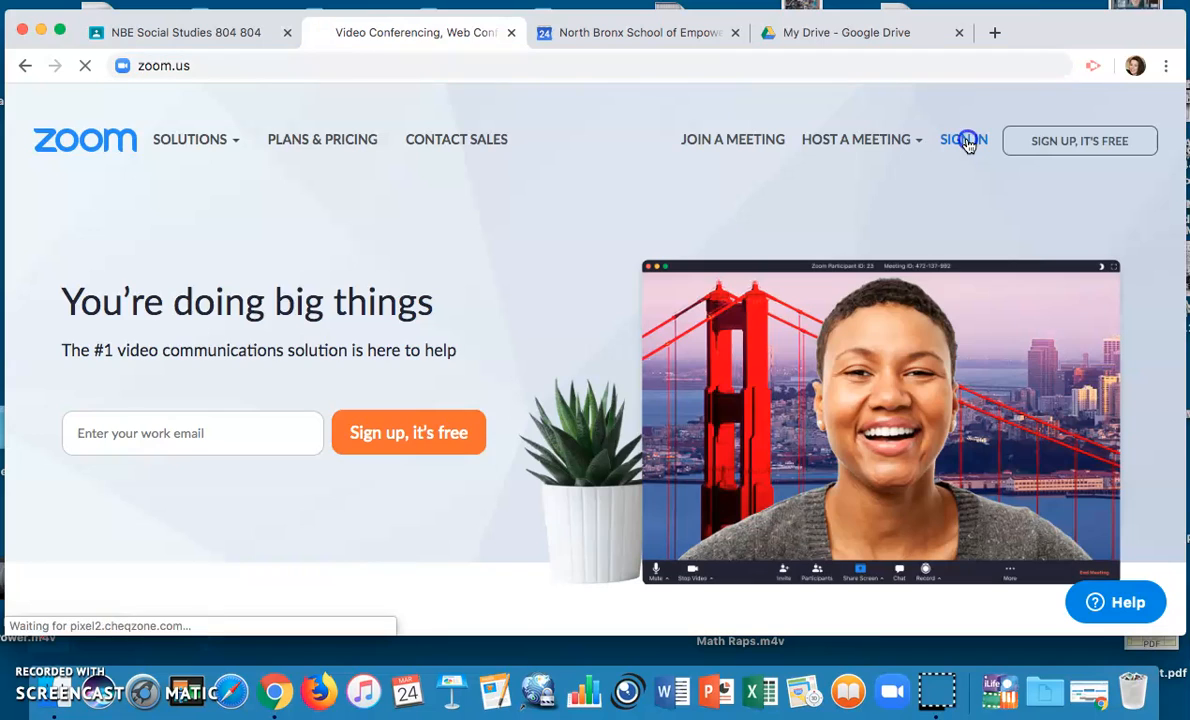
left_click(927, 193)
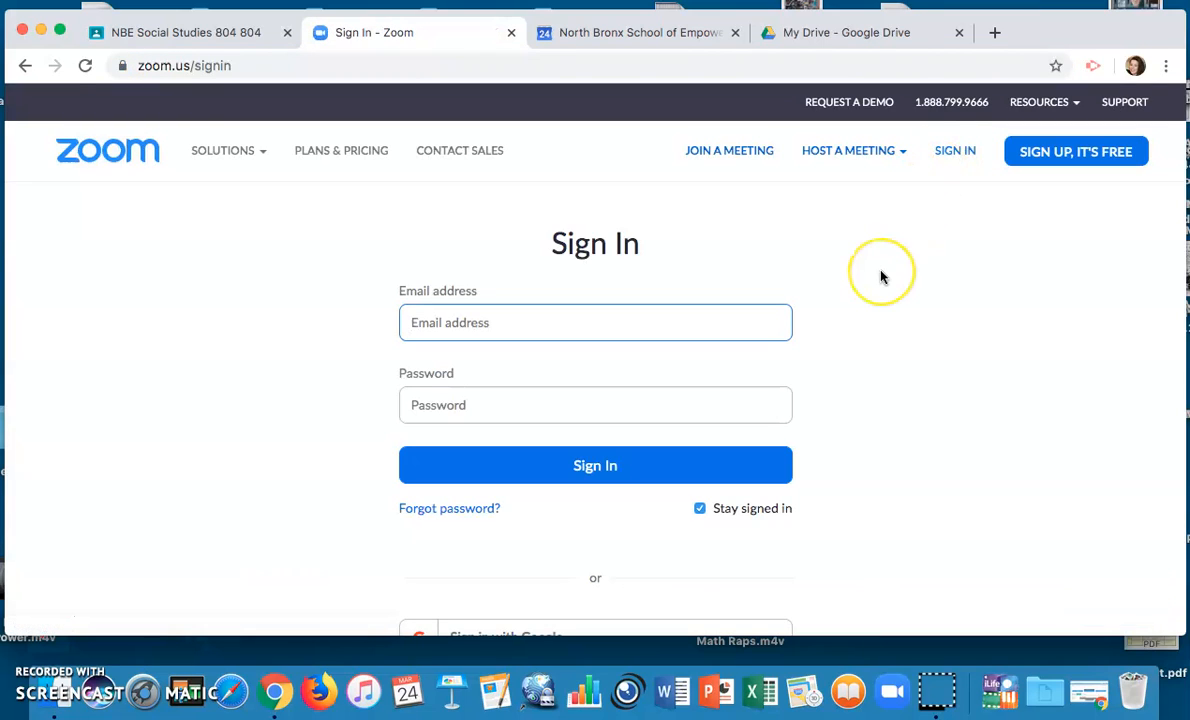
scroll(881, 277, "down", 2)
scroll(881, 277, "down", 2)
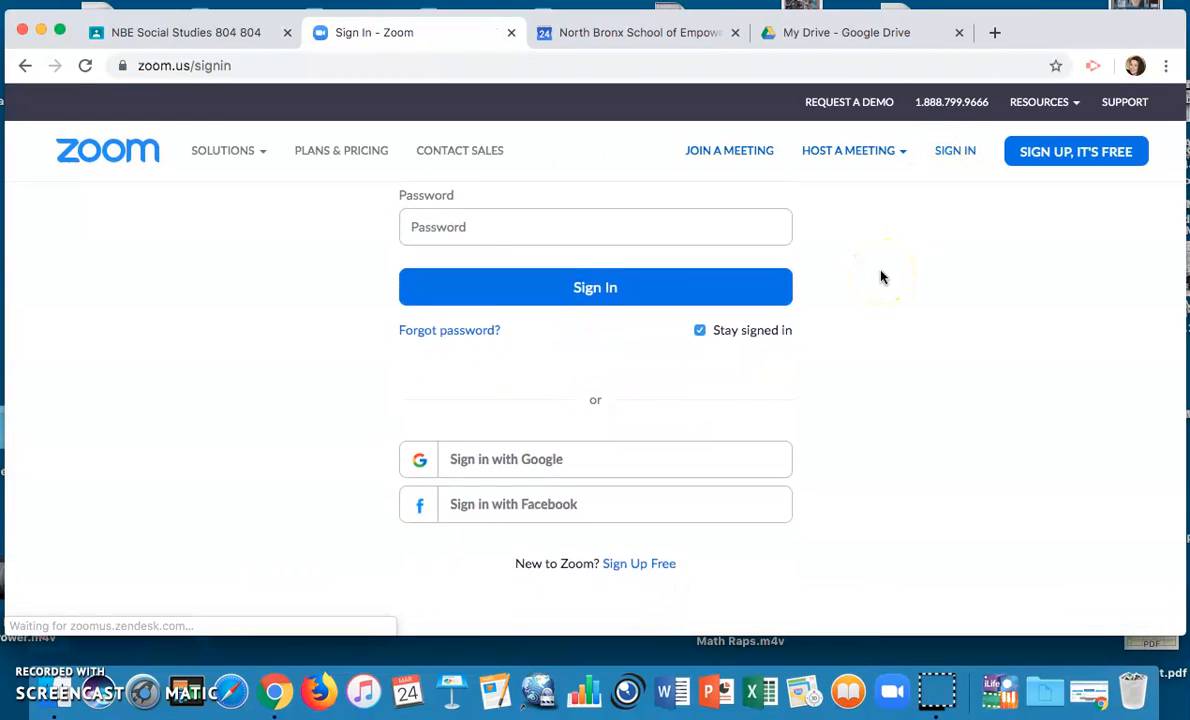
left_click(505, 446)
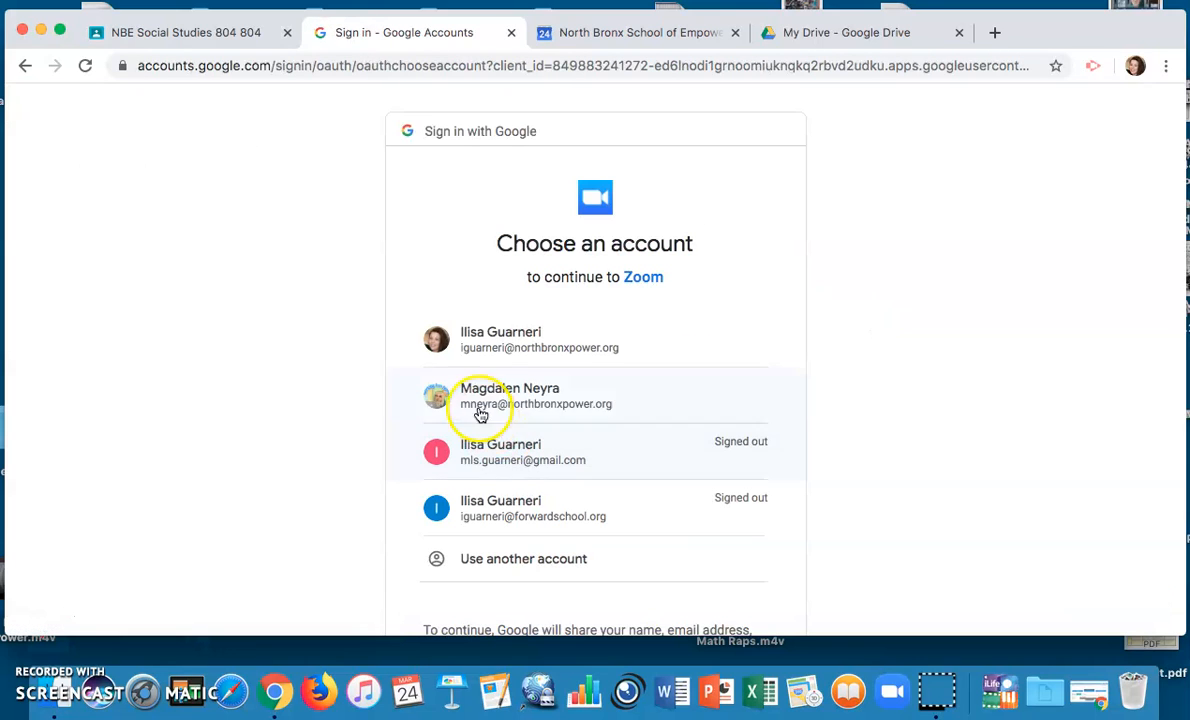
left_click(484, 350)
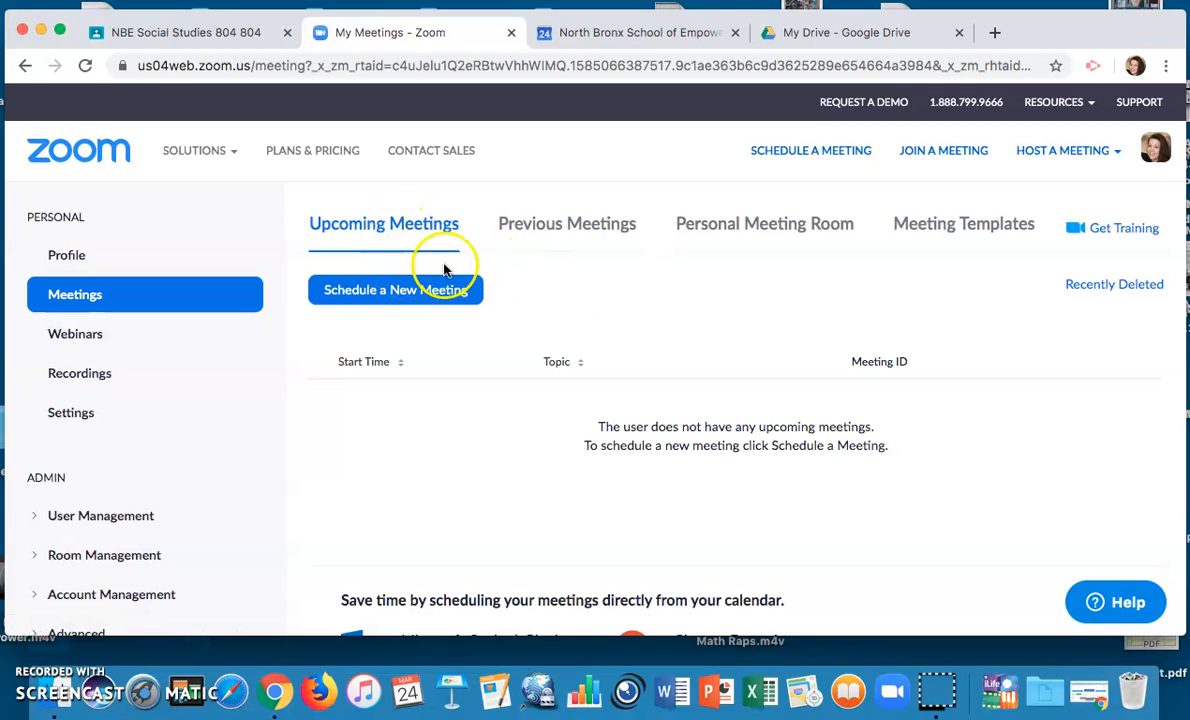
Start scheduling a new meeting from the My Meetings page
left_click(569, 285)
left_click(425, 291)
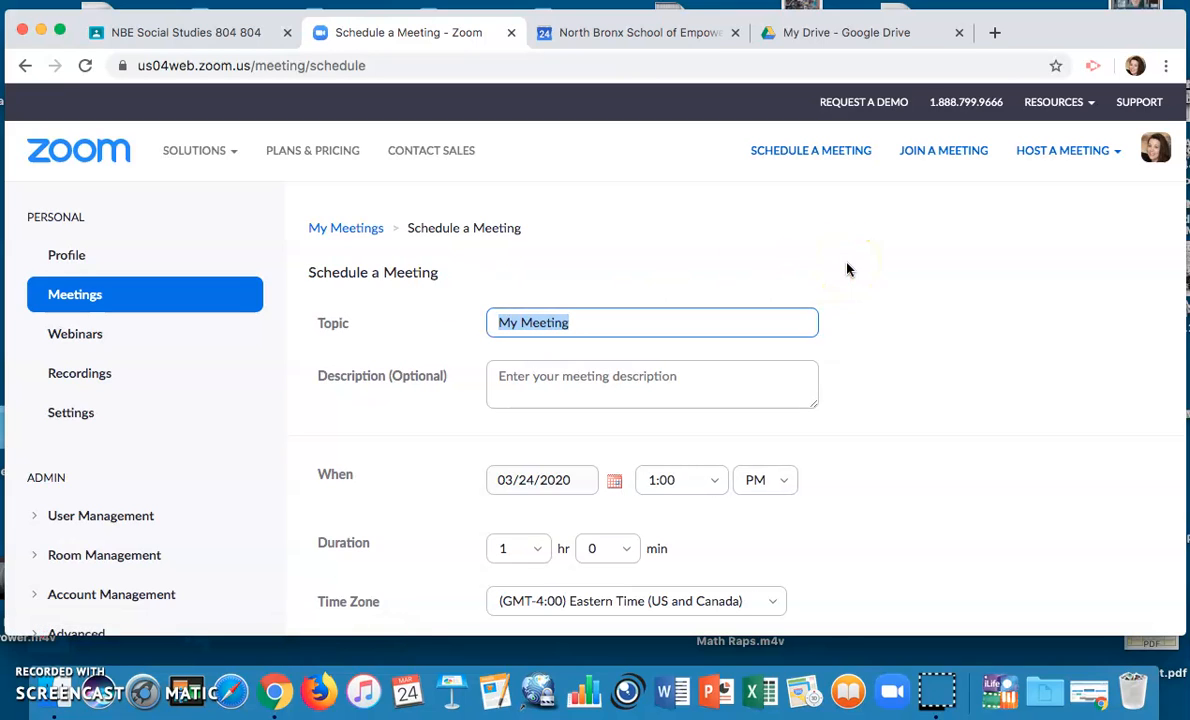
scroll(860, 300, "down", 1)
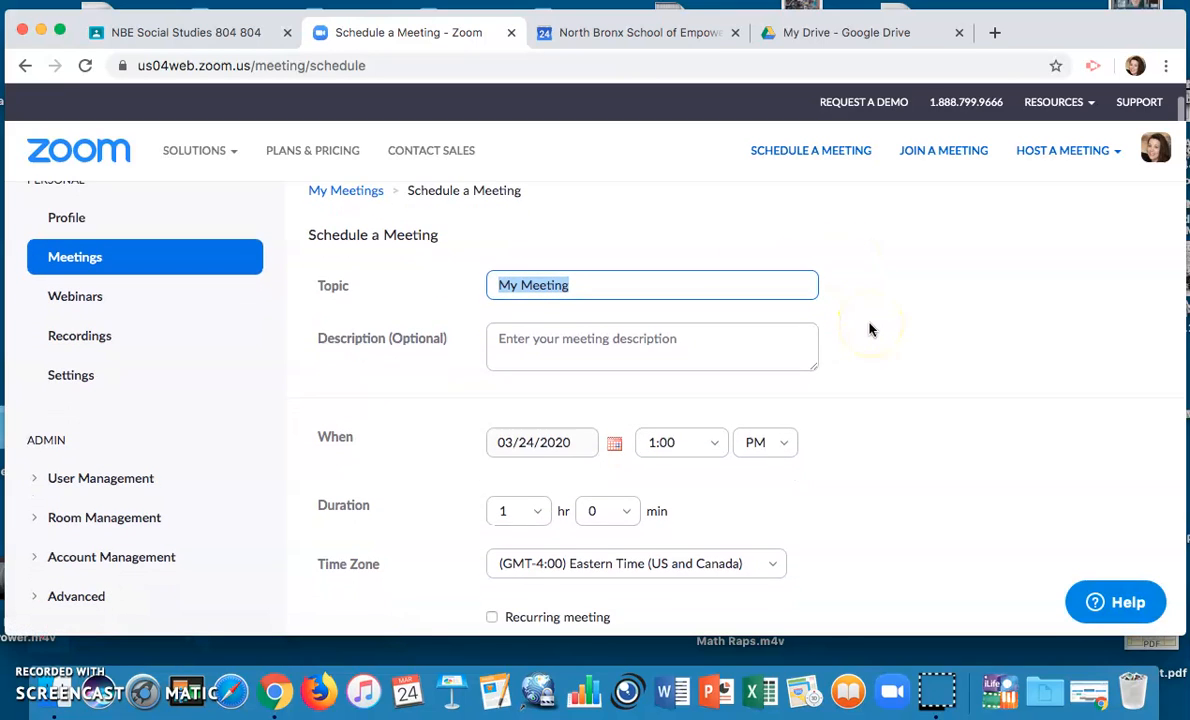
scroll(869, 329, "down", 1)
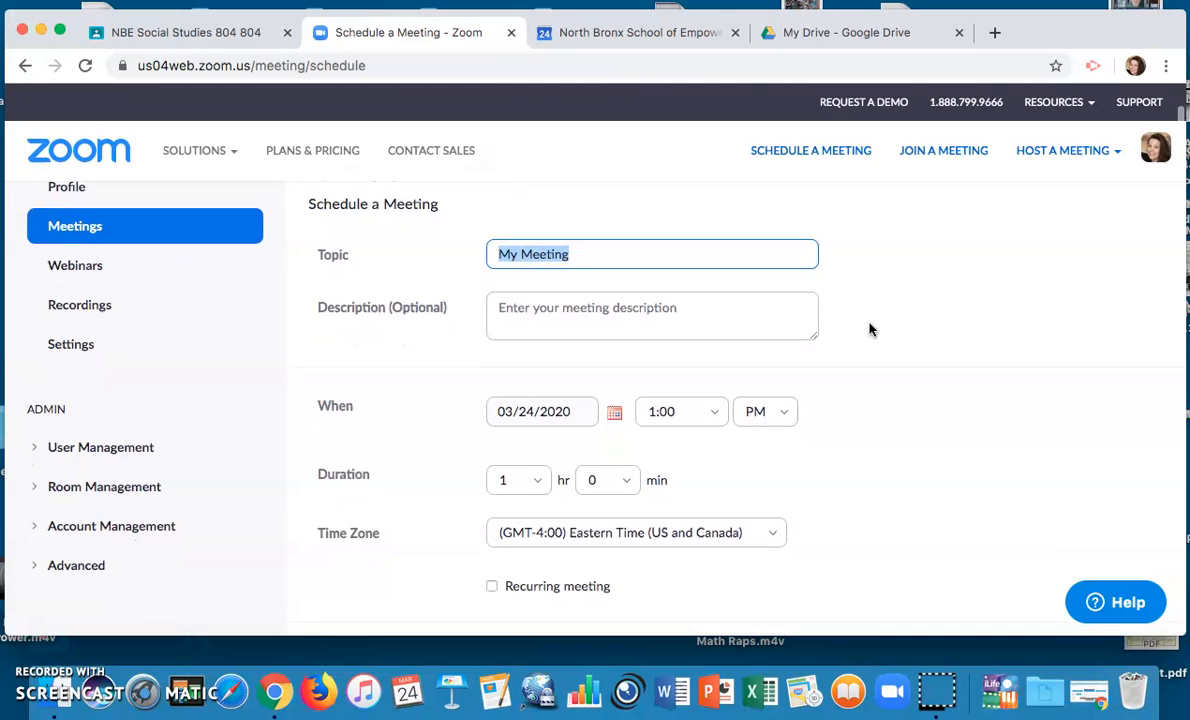
Enter the topic 'My Weekly Class' and the description 'Join us live each week!'
type("My Weekly Class")
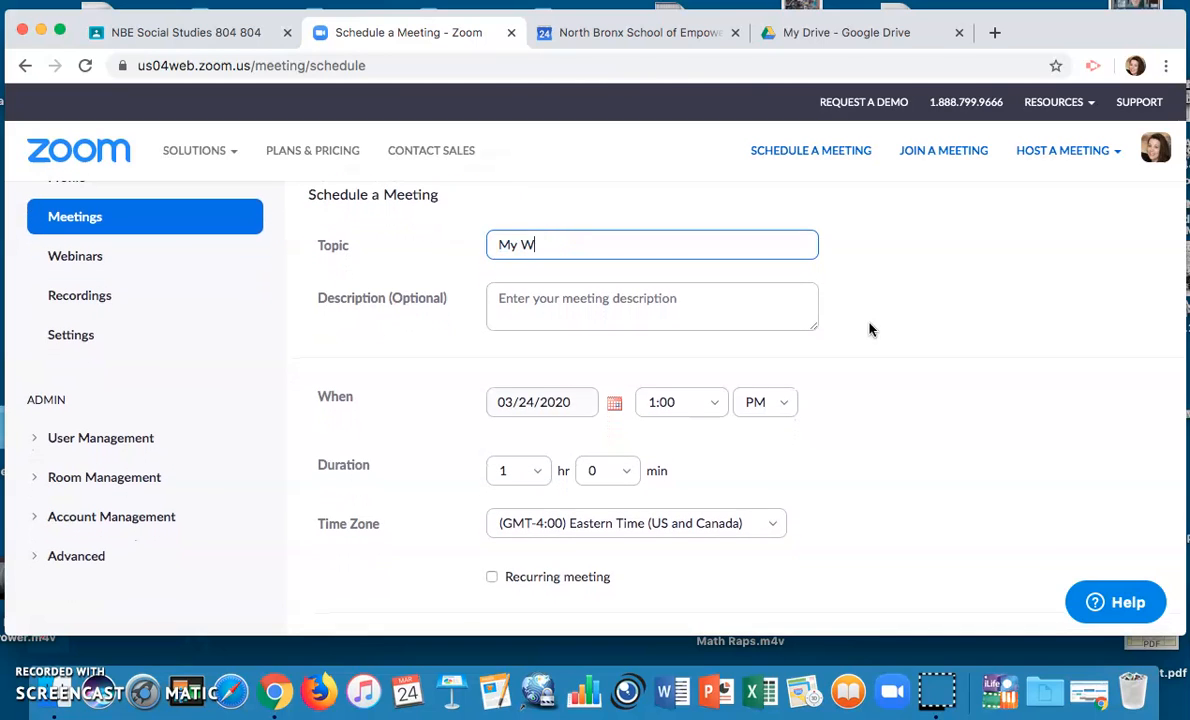
left_click(768, 292)
type("Join us live each week!")
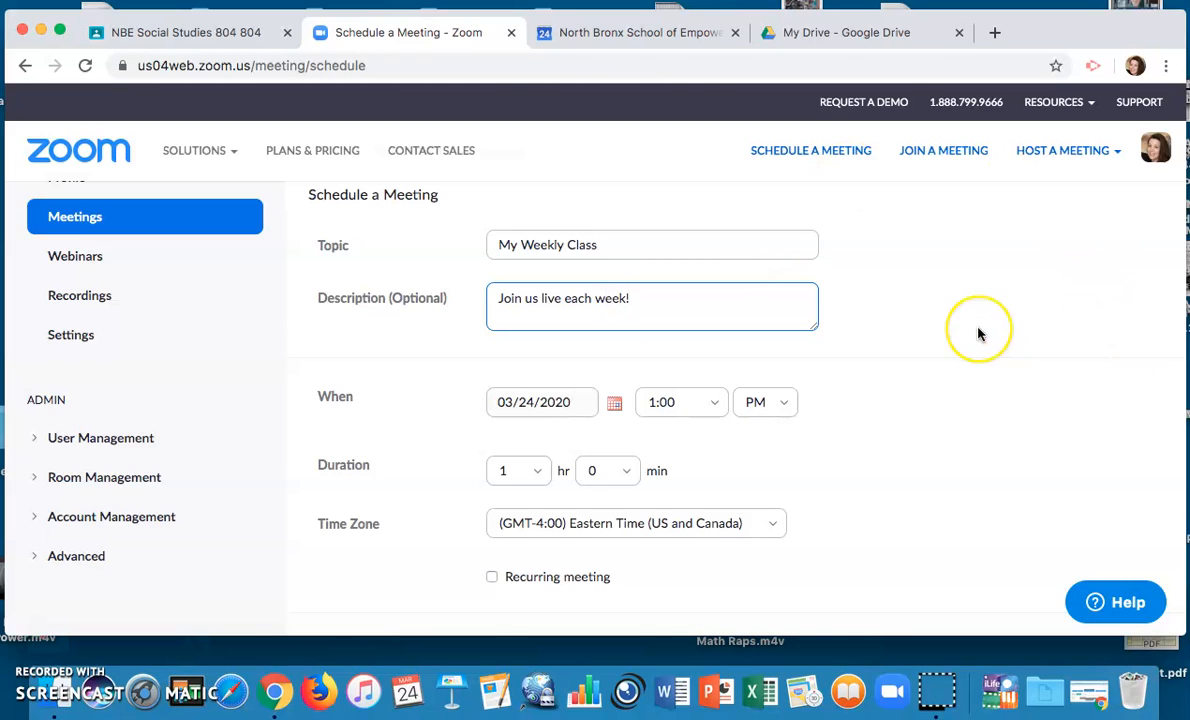
scroll(978, 333, "down", 1)
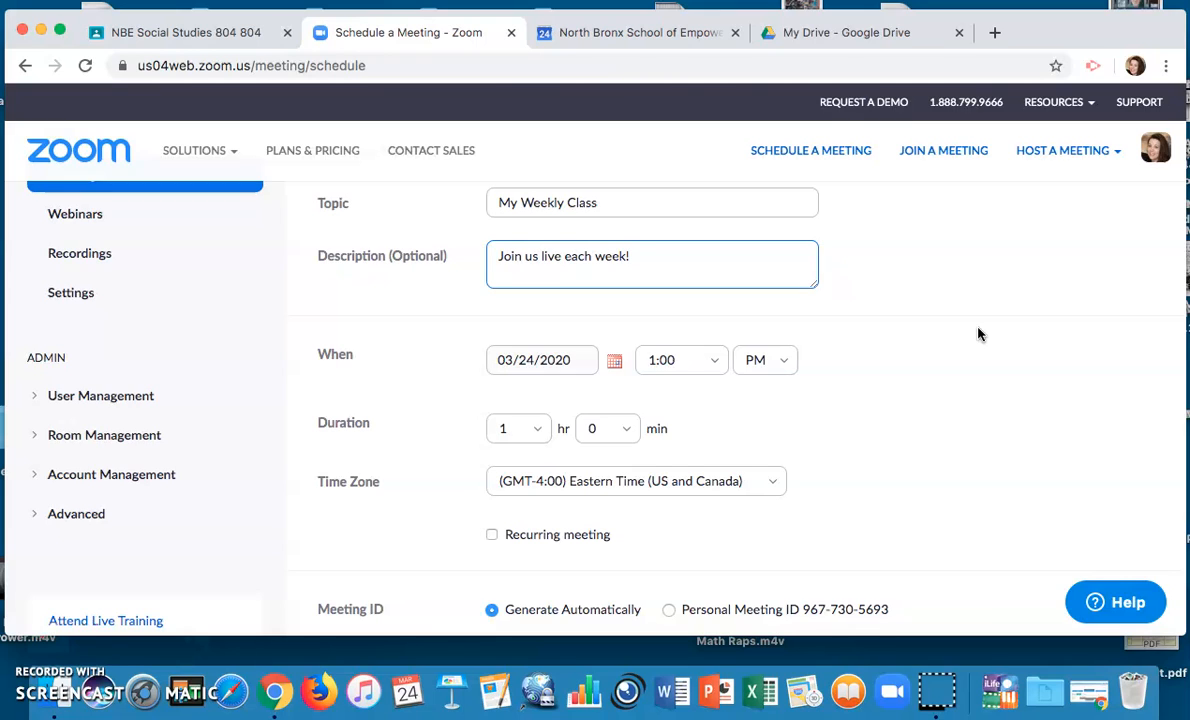
scroll(979, 334, "down", 3)
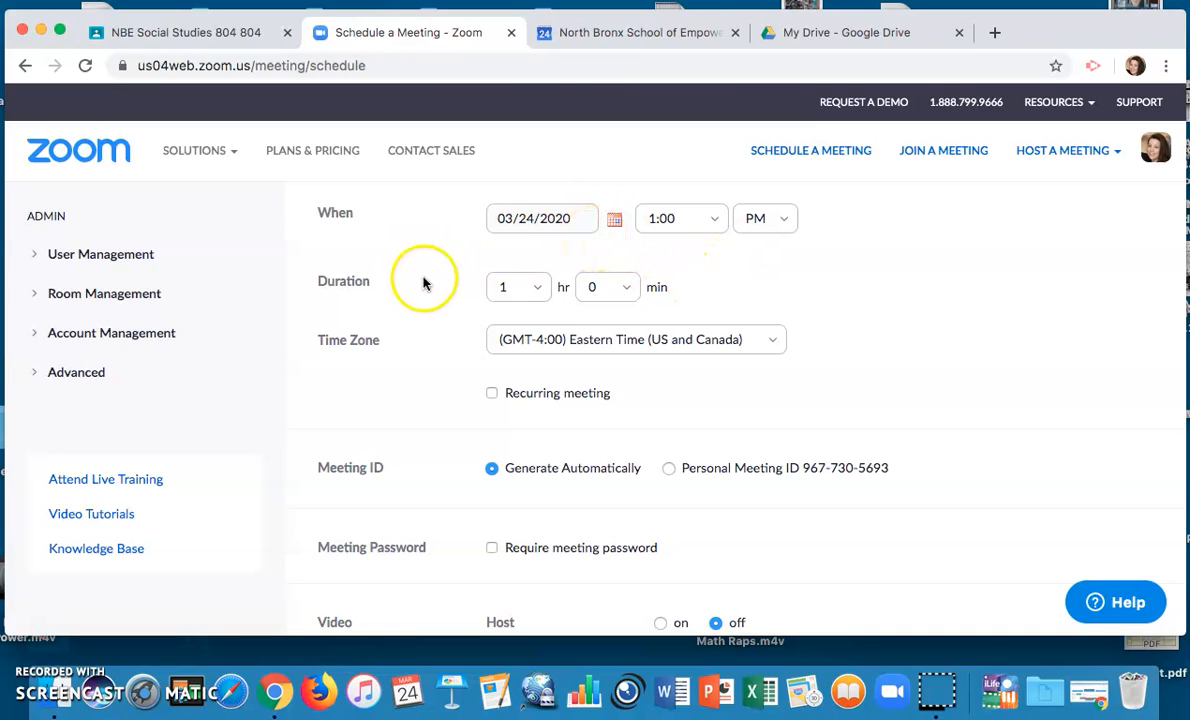
scroll(422, 307, "down", 1)
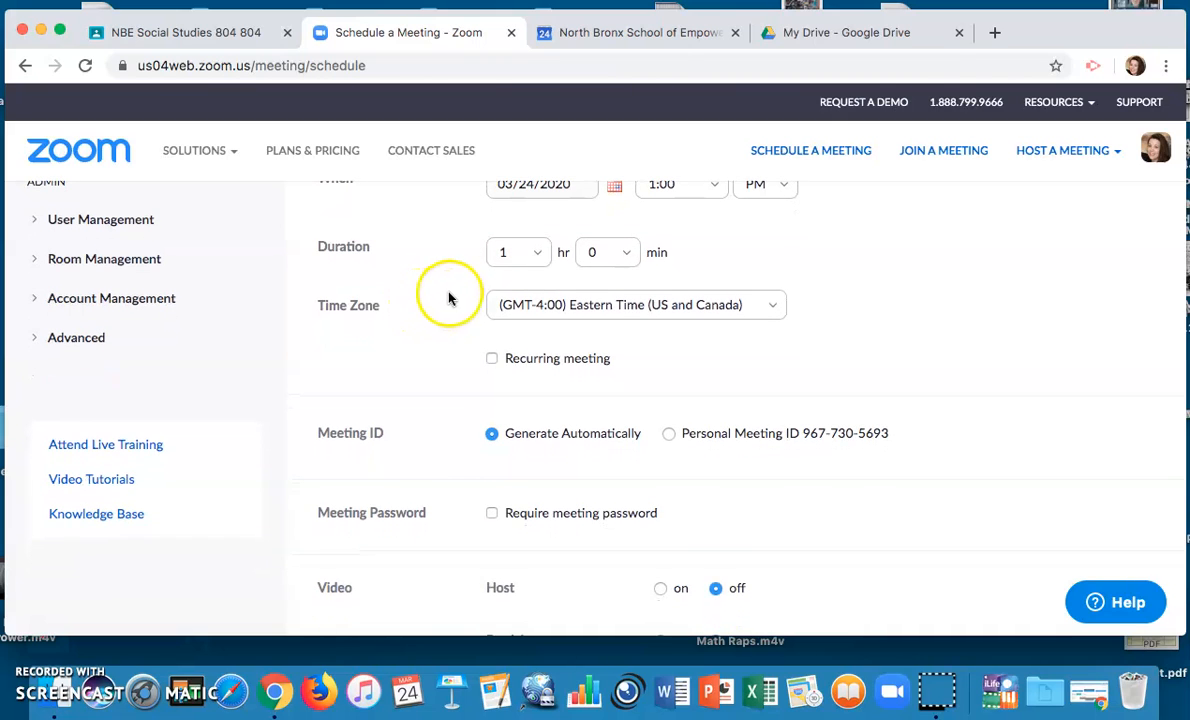
scroll(448, 298, "down", 1)
scroll(448, 298, "down", 1)
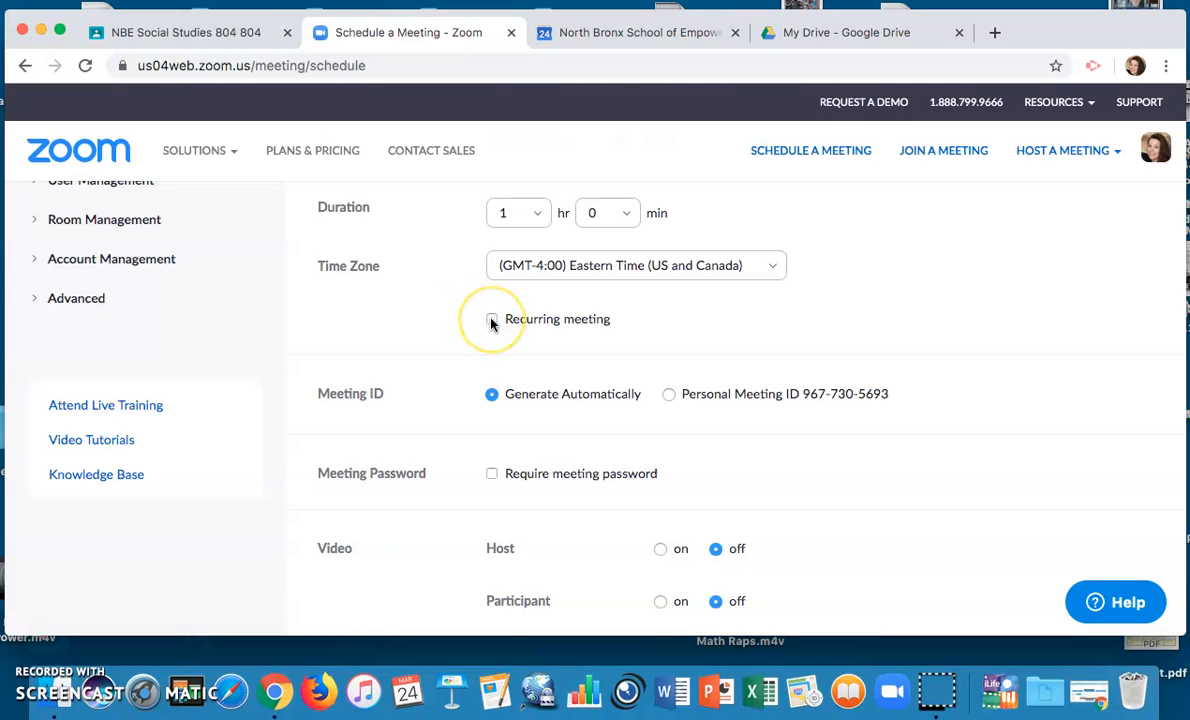
Make the meeting recurring weekly, repeating every 1 week
left_click(491, 320)
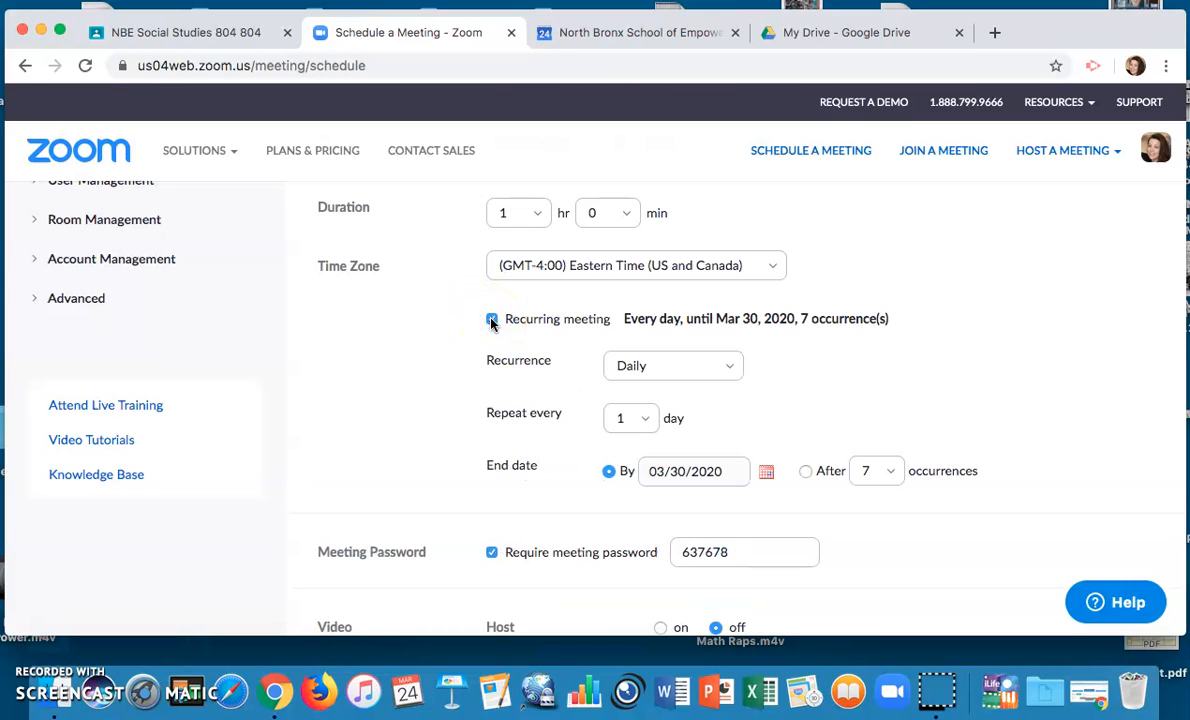
left_click(731, 367)
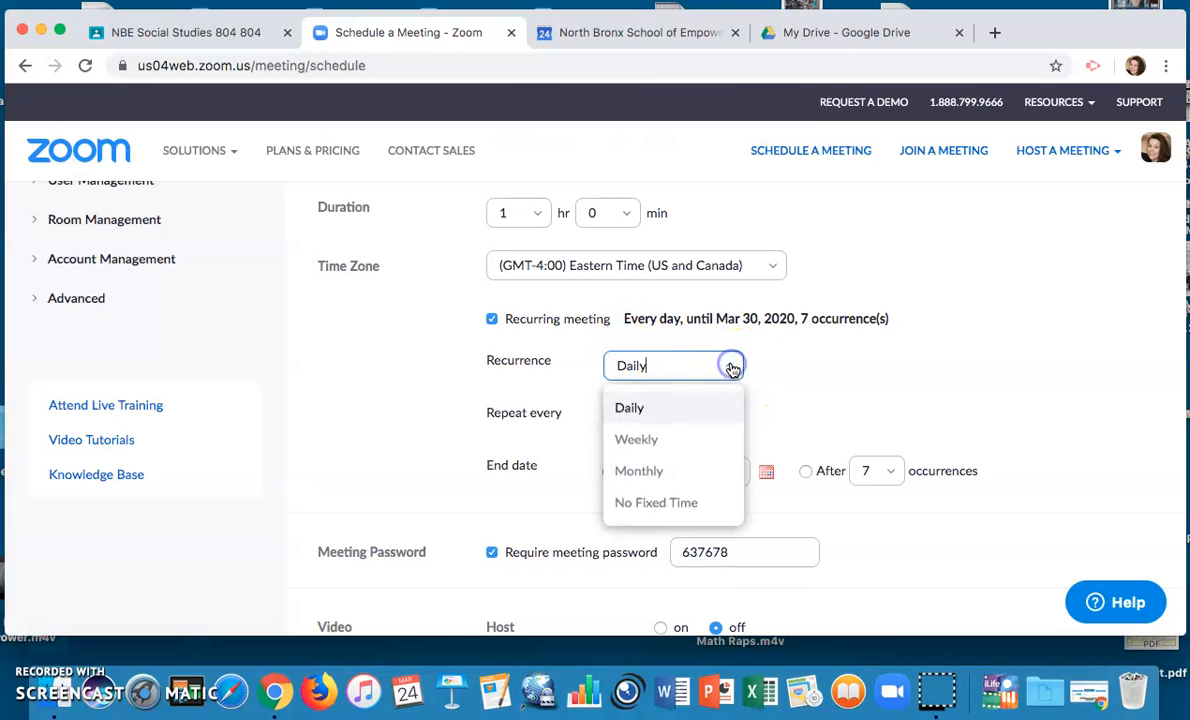
left_click(701, 442)
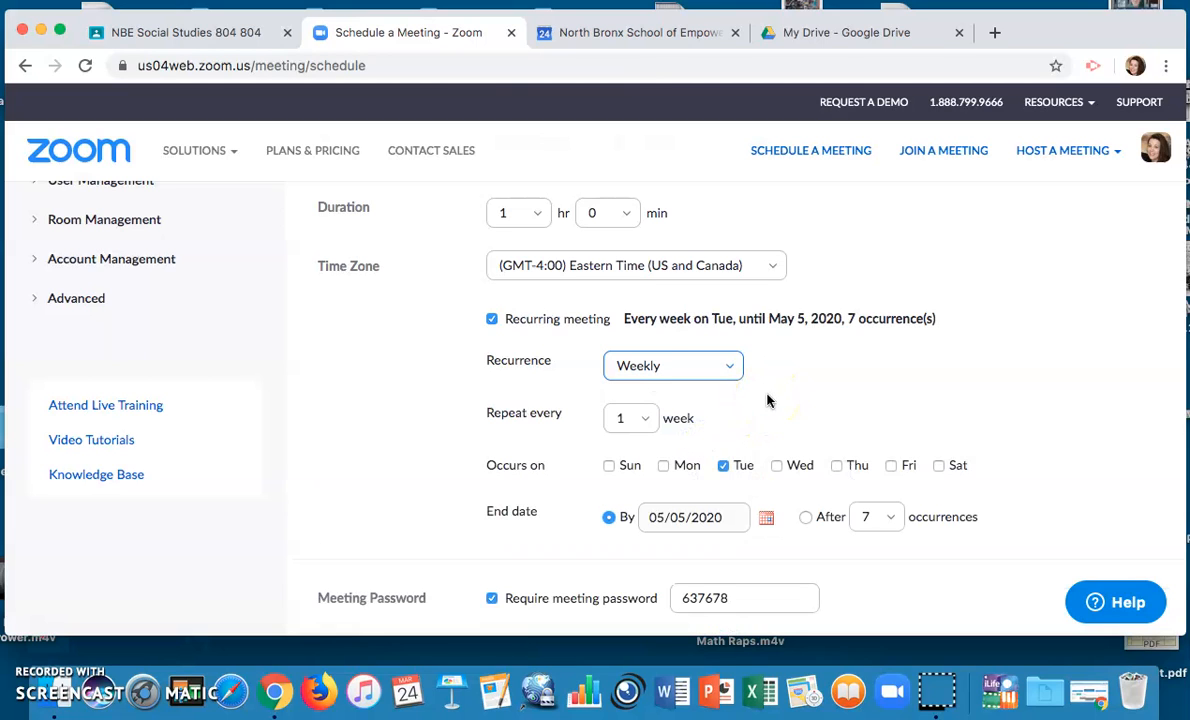
scroll(768, 400, "down", 1)
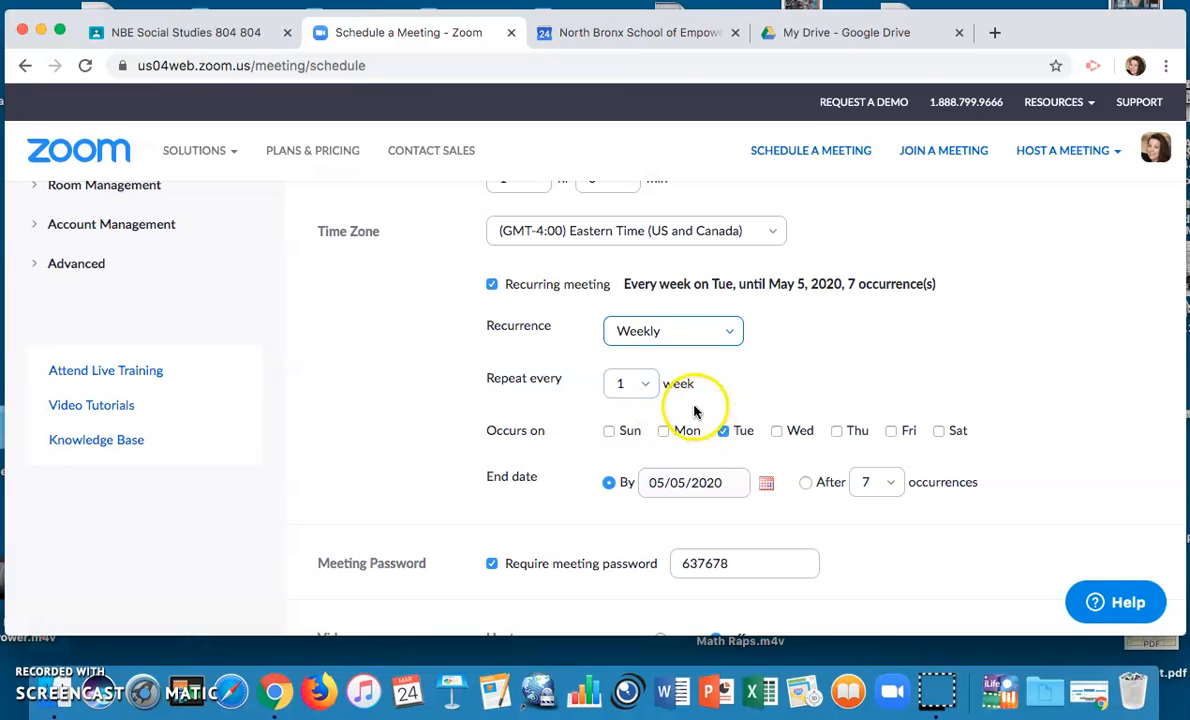
left_click(644, 385)
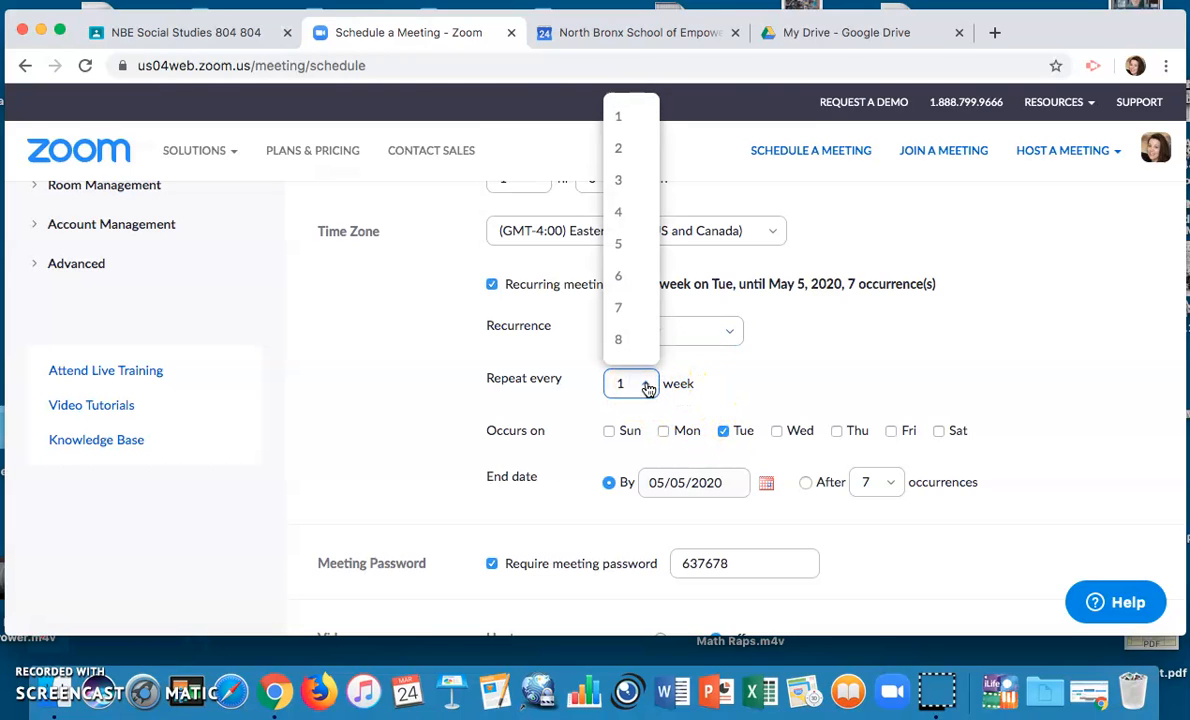
left_click(647, 388)
left_click(1020, 372)
scroll(1015, 375, "down", 1)
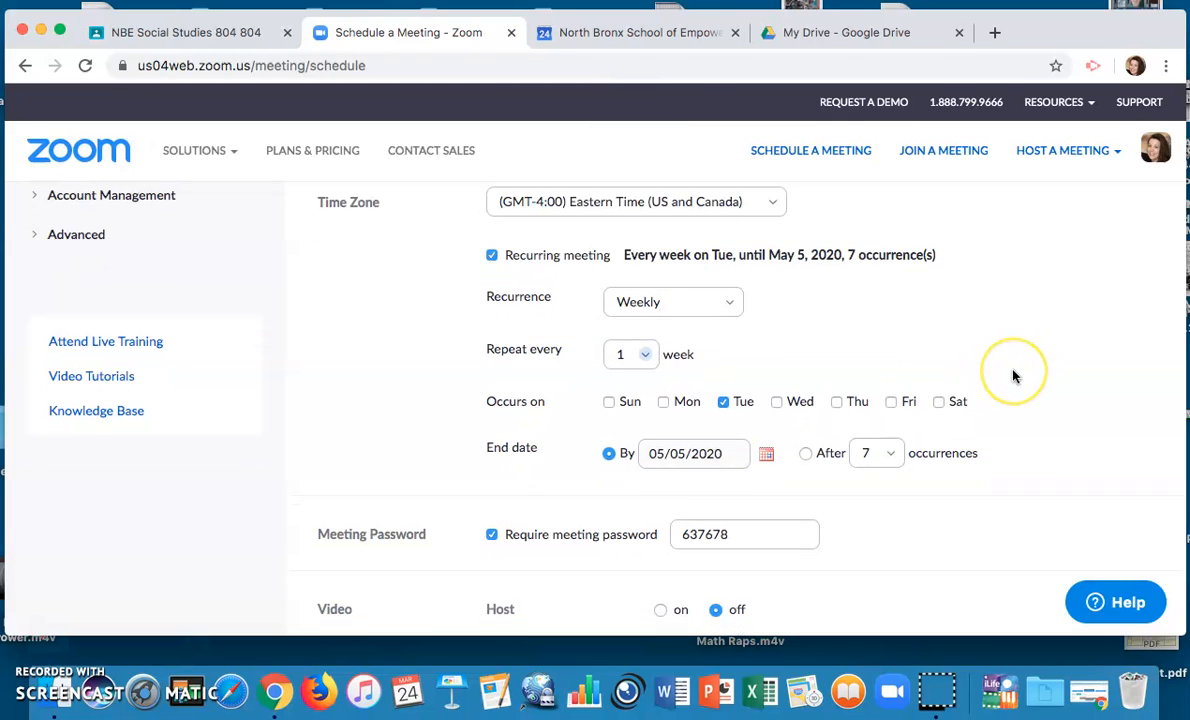
Set the meeting days to Monday, Wednesday and Friday
left_click(663, 397)
left_click(777, 396)
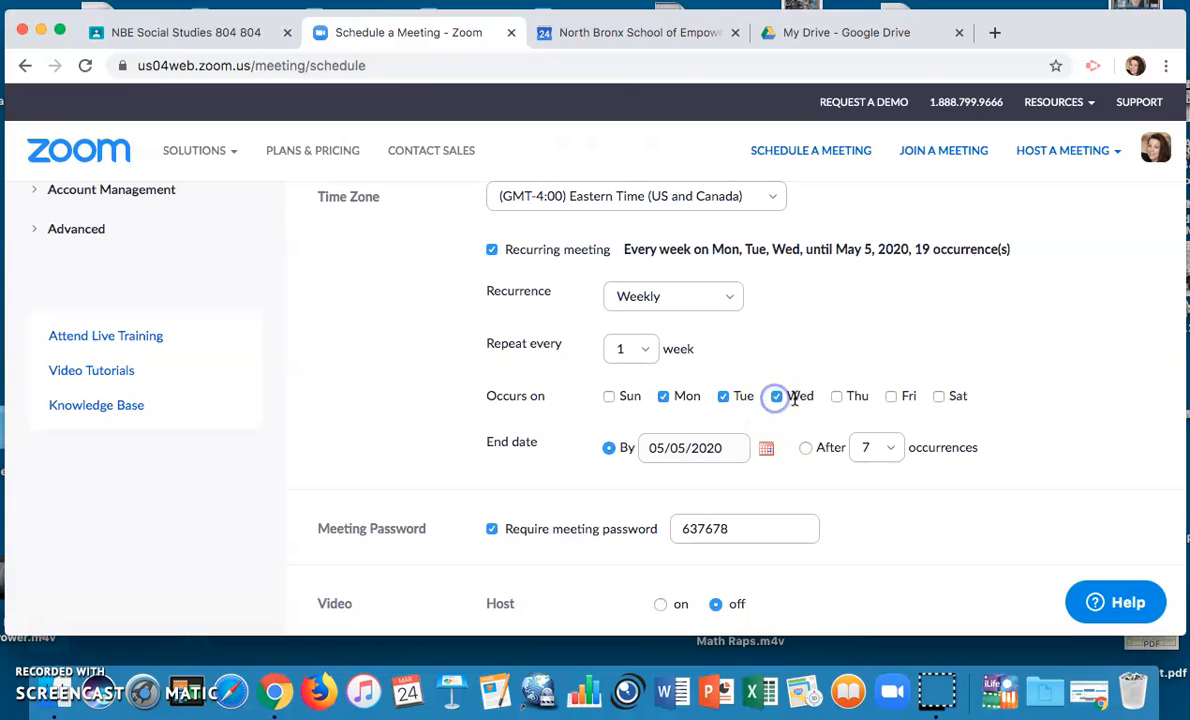
left_click(837, 397)
left_click(891, 396)
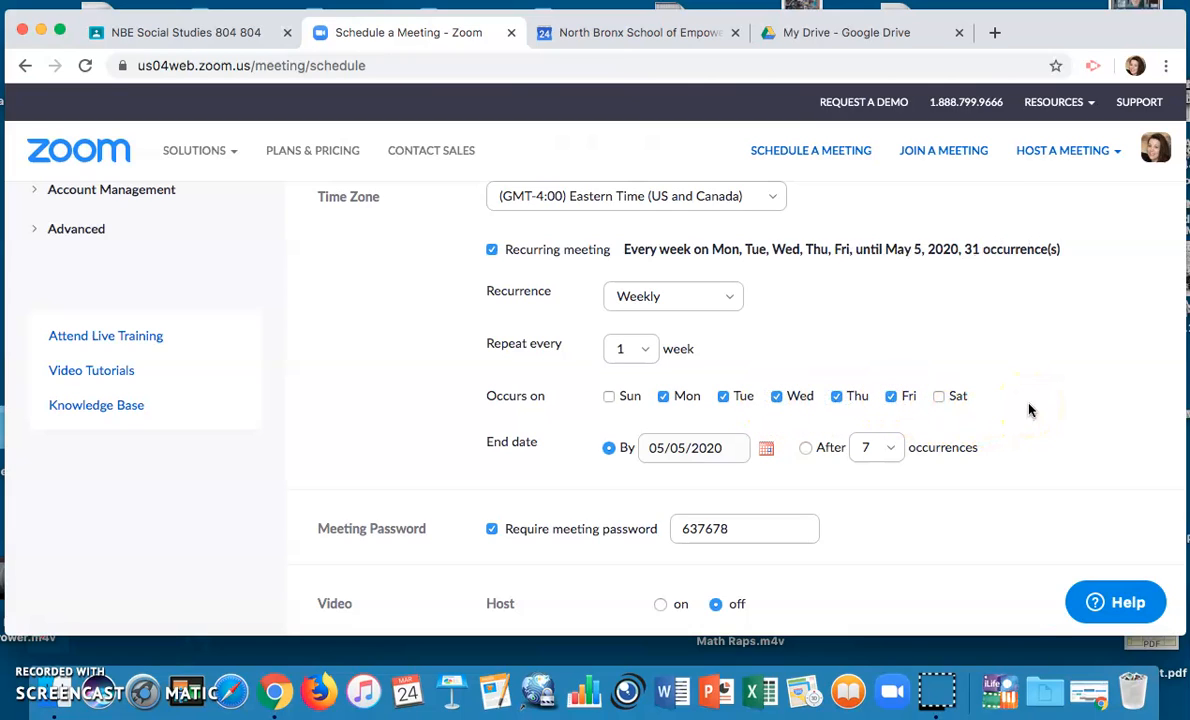
left_click(723, 396)
left_click(837, 396)
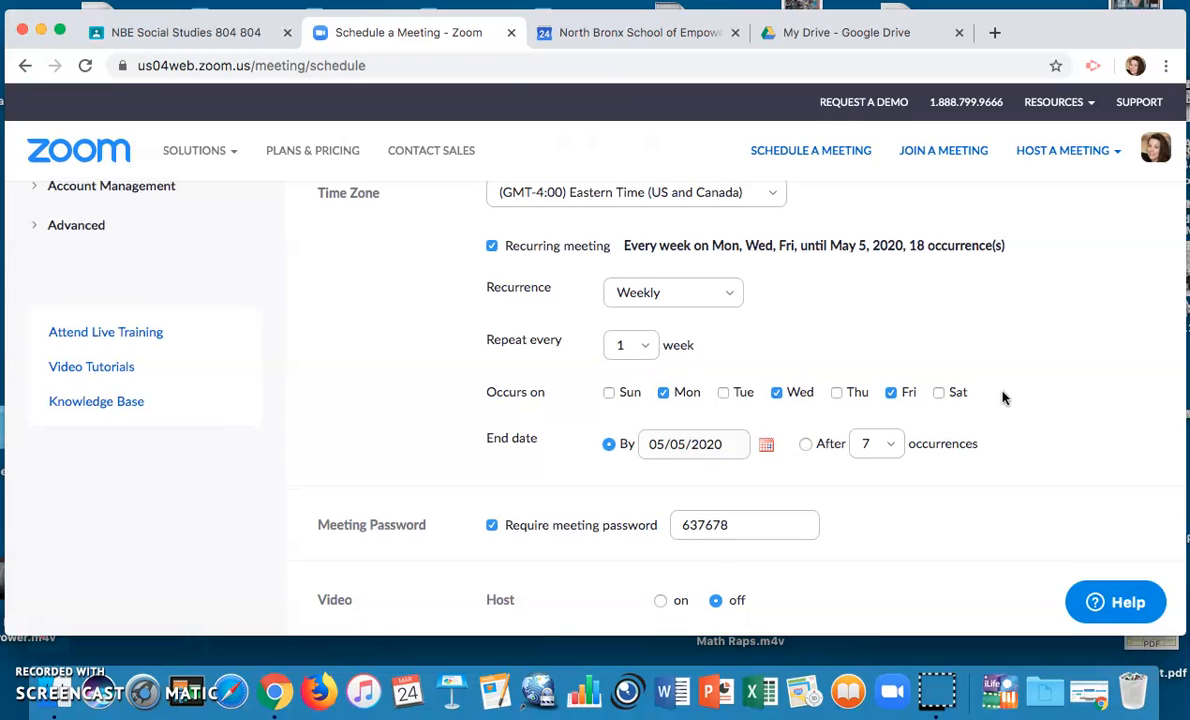
End the recurring series on April 20, 2020, giving 12 occurrences
scroll(1003, 392, "down", 2)
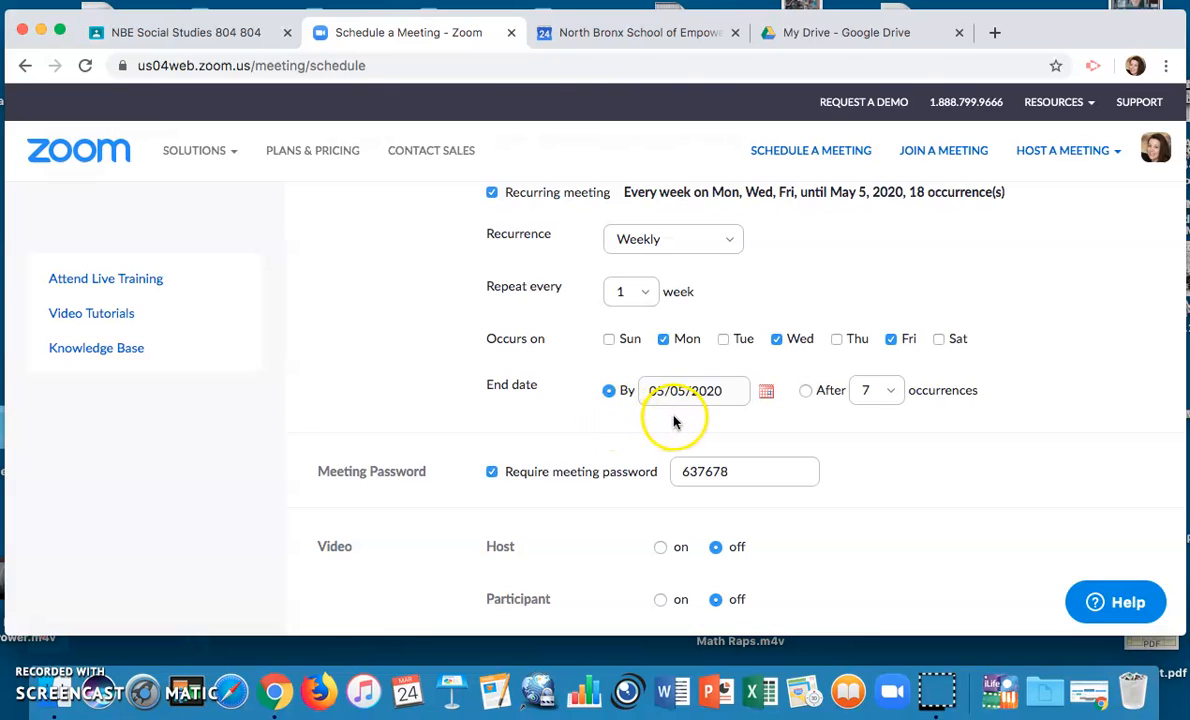
left_click(766, 390)
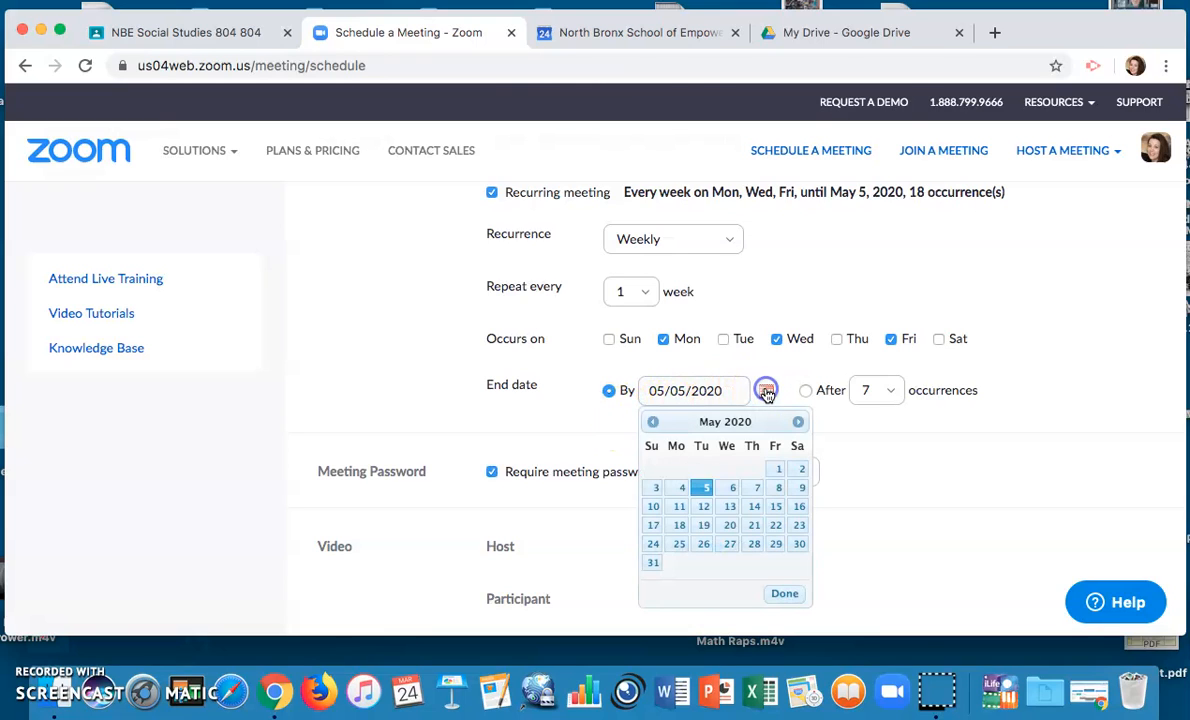
left_click(651, 419)
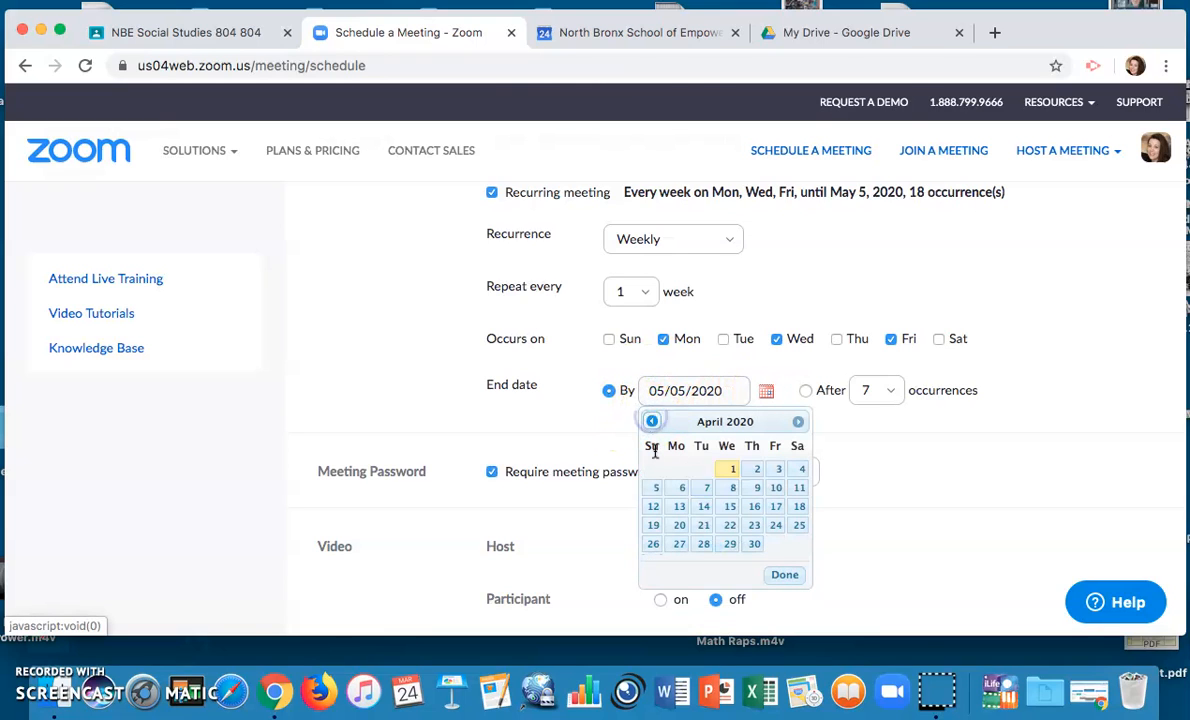
left_click(680, 526)
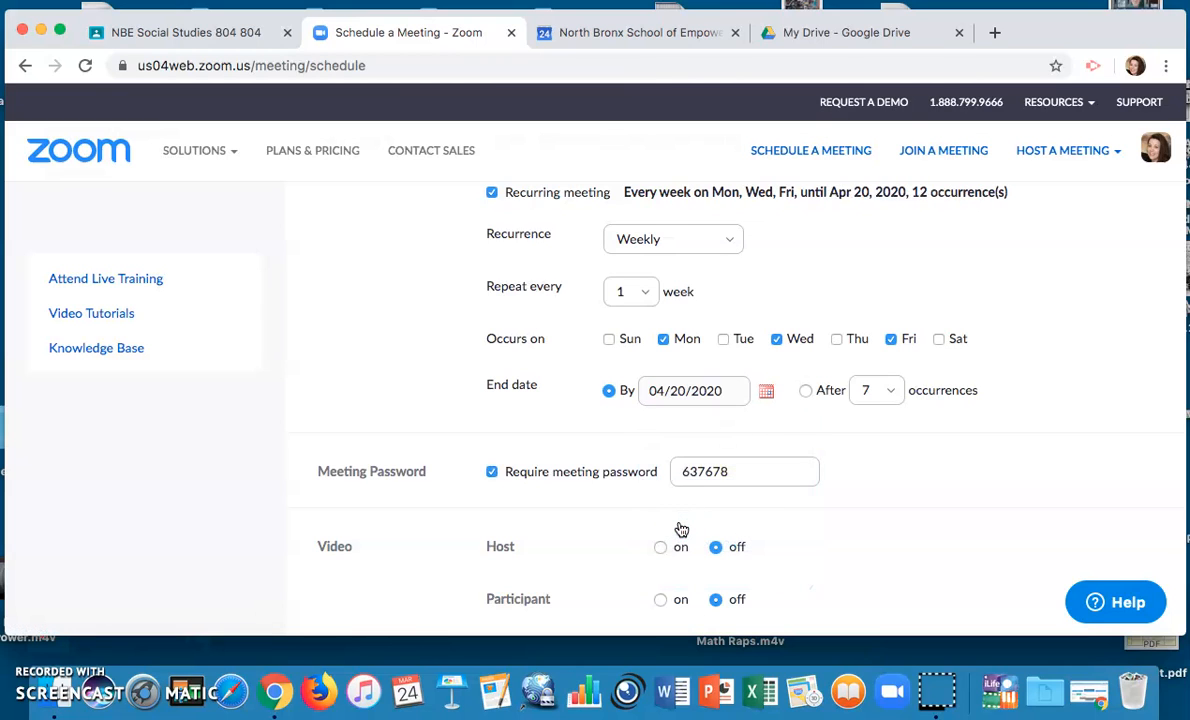
scroll(922, 450, "down", 1)
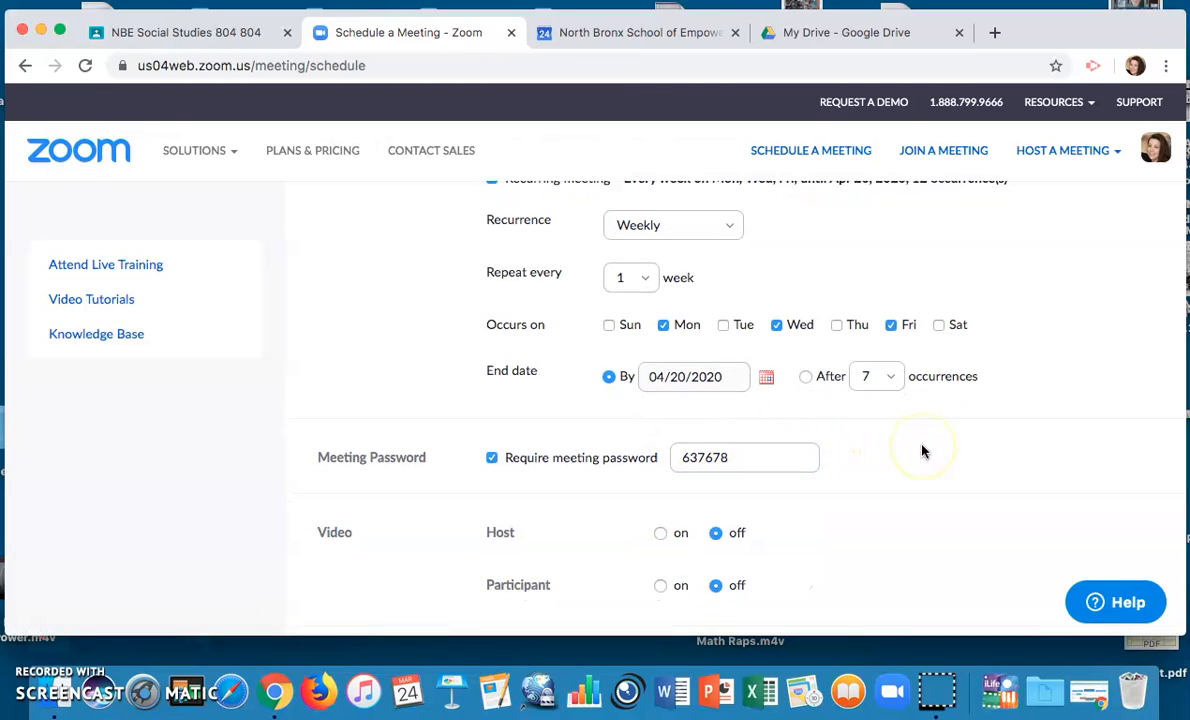
scroll(922, 450, "up", 2)
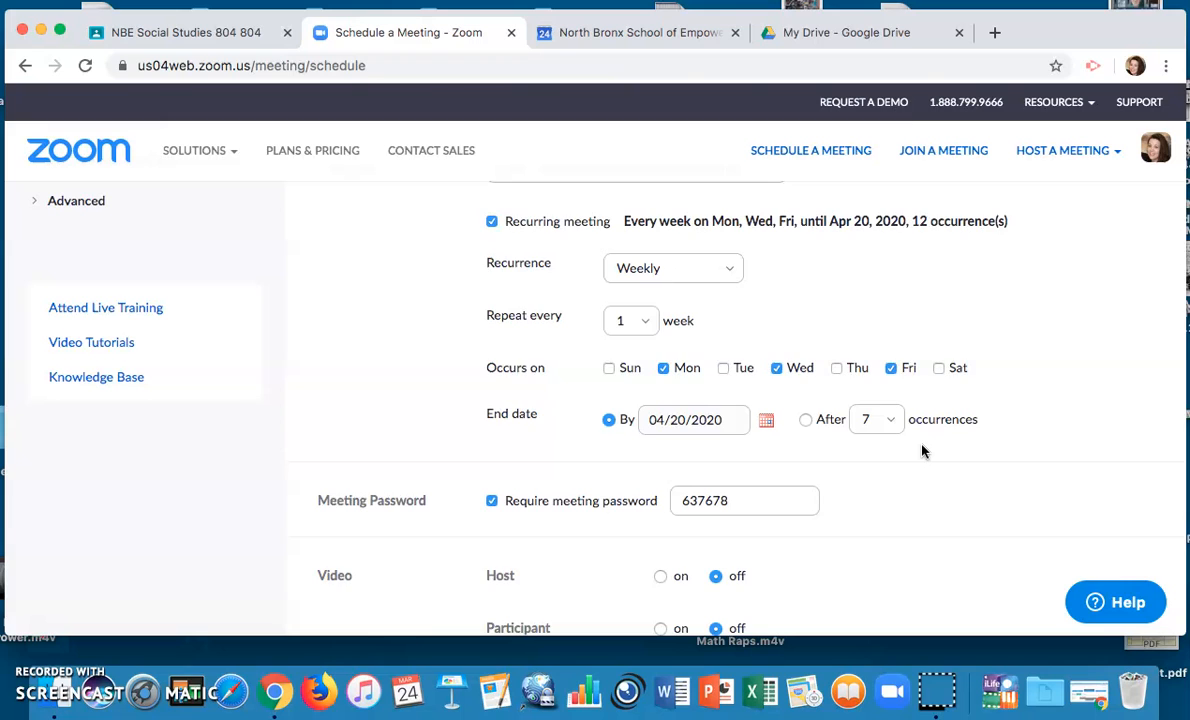
scroll(922, 451, "down", 6)
scroll(922, 451, "down", 1)
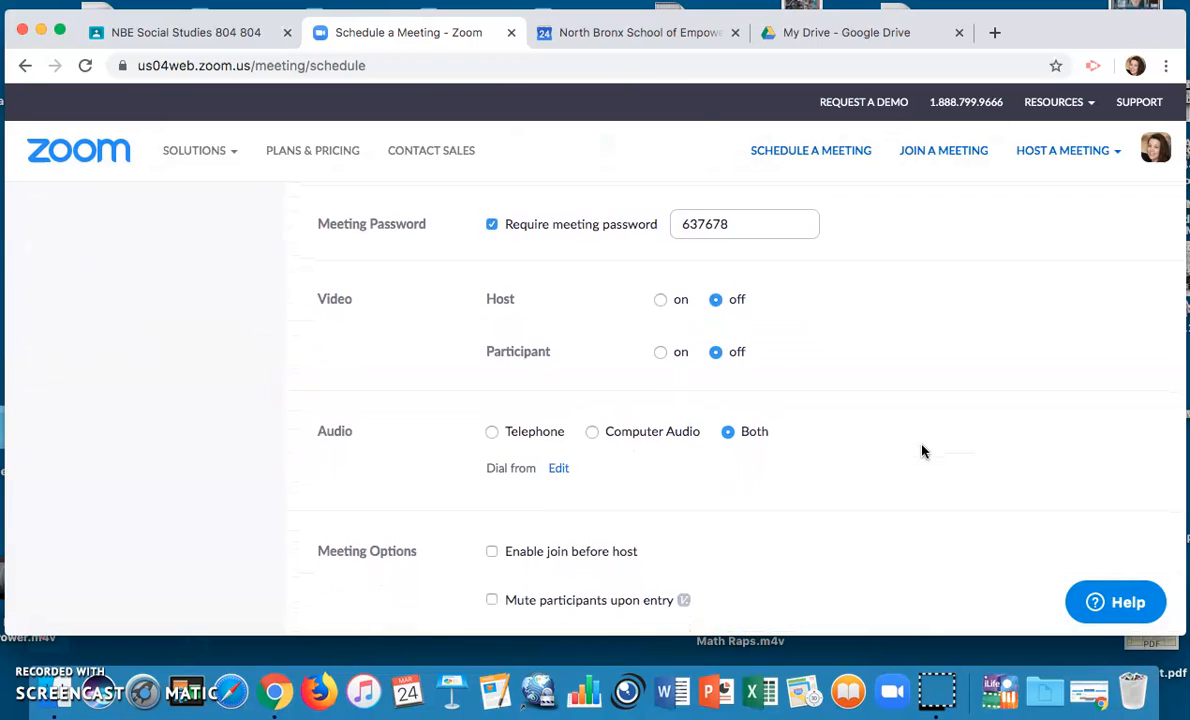
left_click(491, 224)
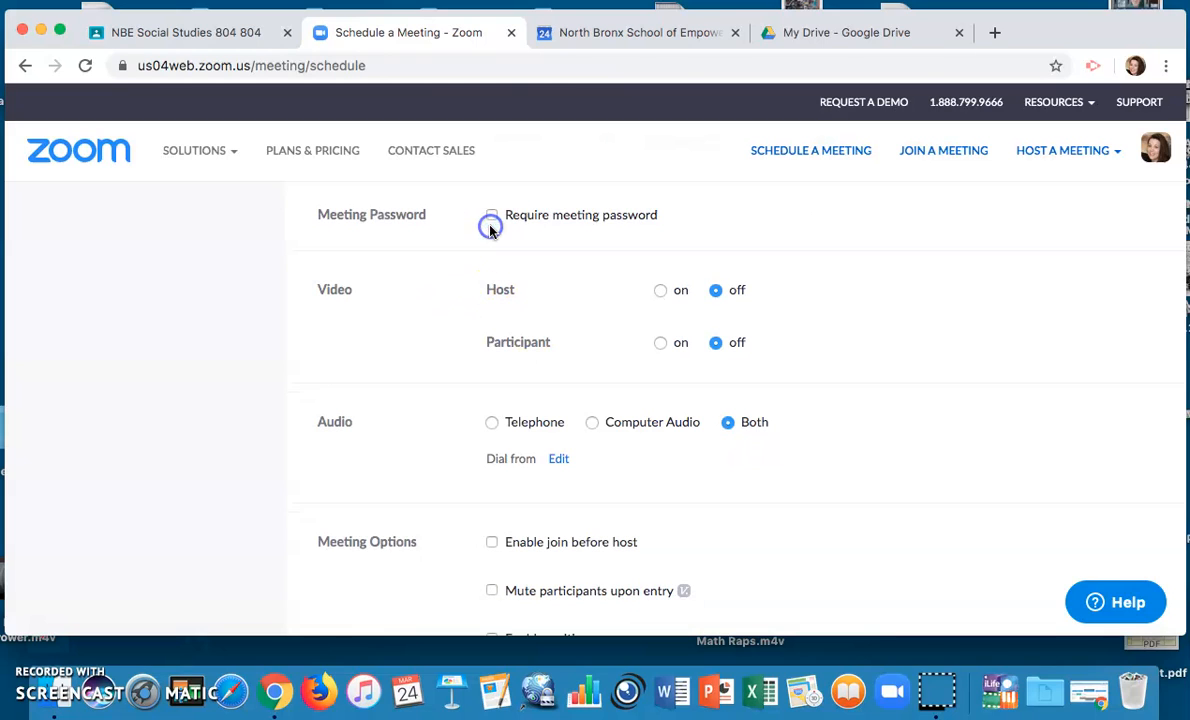
scroll(438, 266, "up", 2)
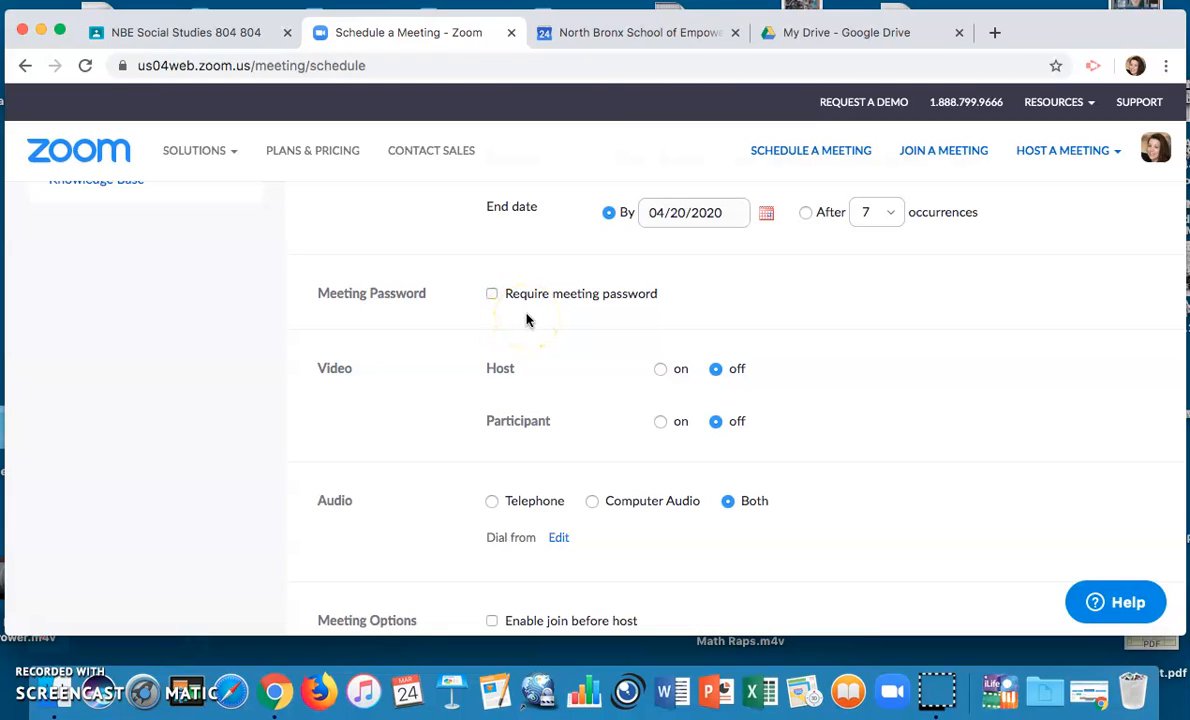
left_click(491, 293)
left_click_drag(738, 301, 650, 297)
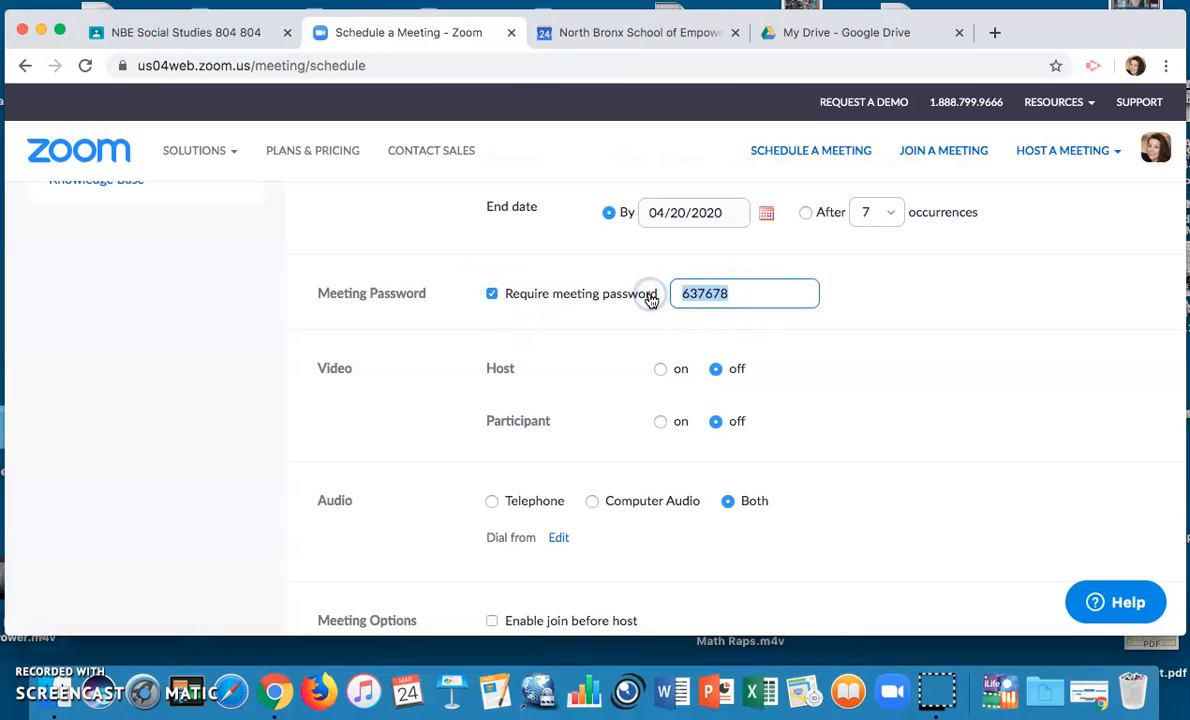
type("dit")
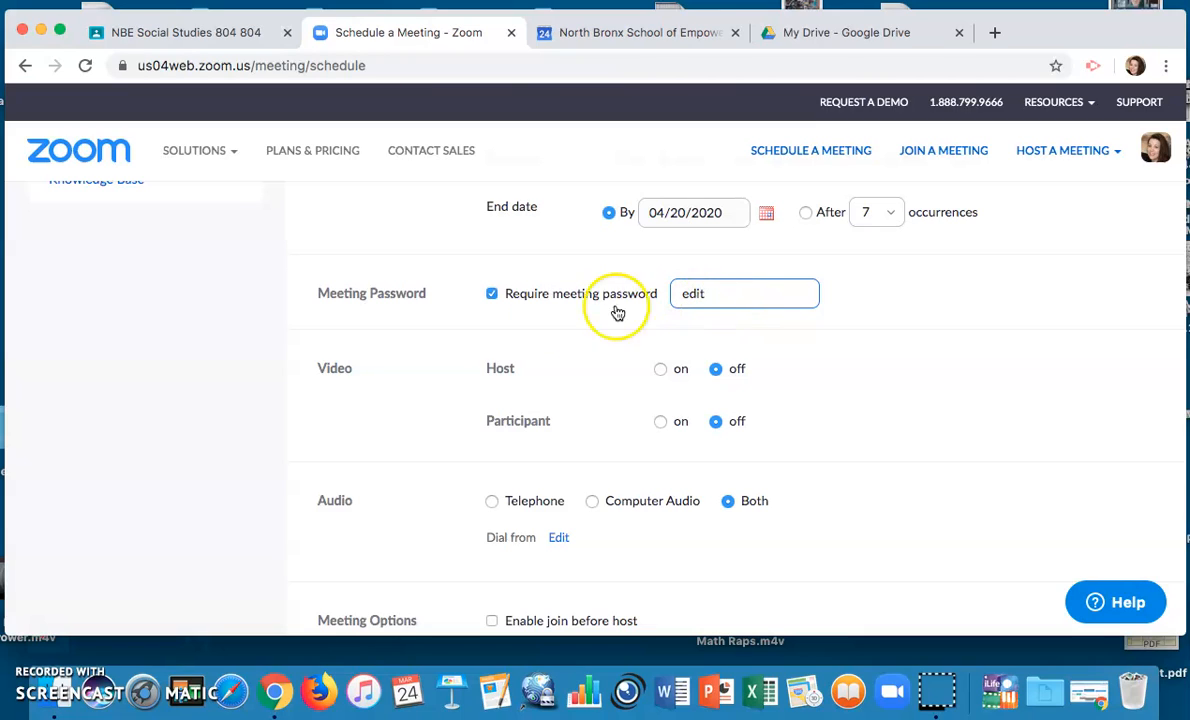
left_click(492, 293)
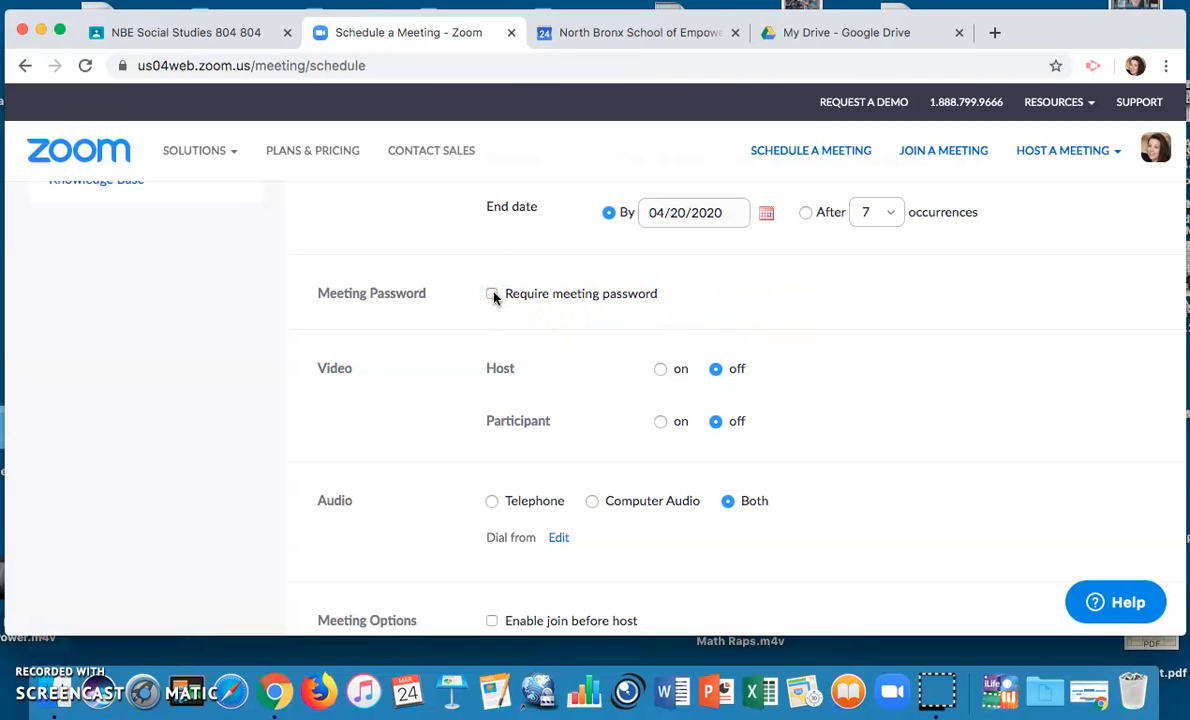
scroll(236, 327, "down", 2)
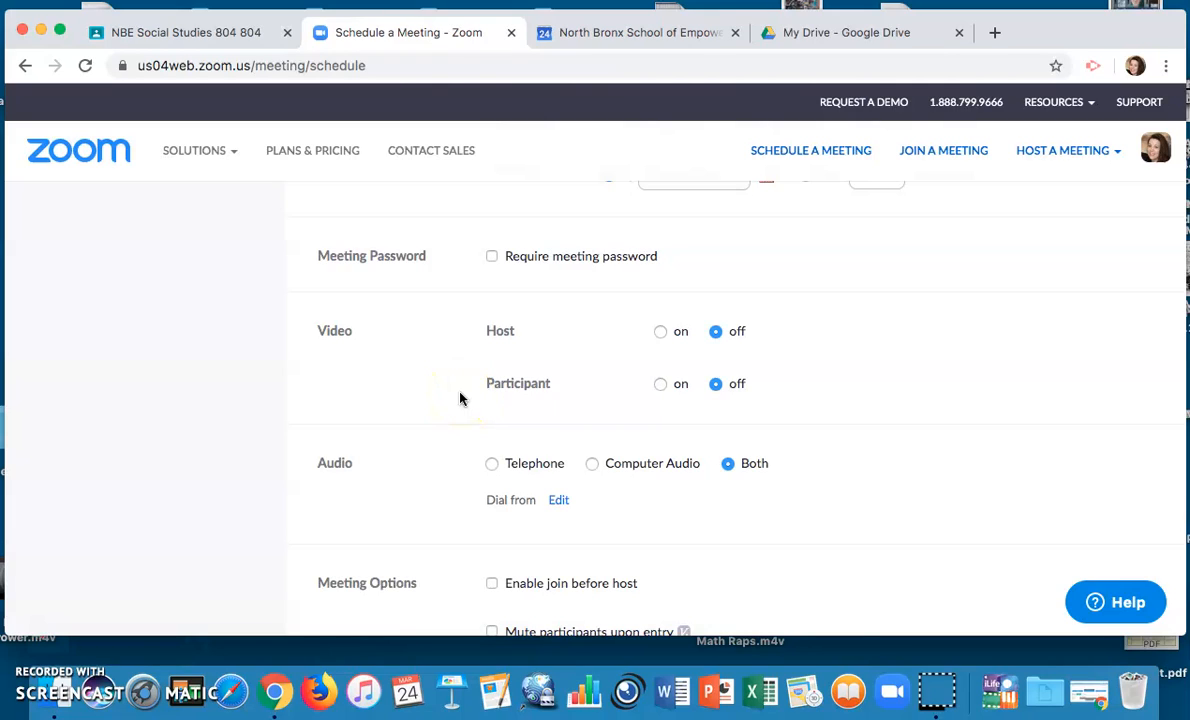
scroll(449, 432, "down", 3)
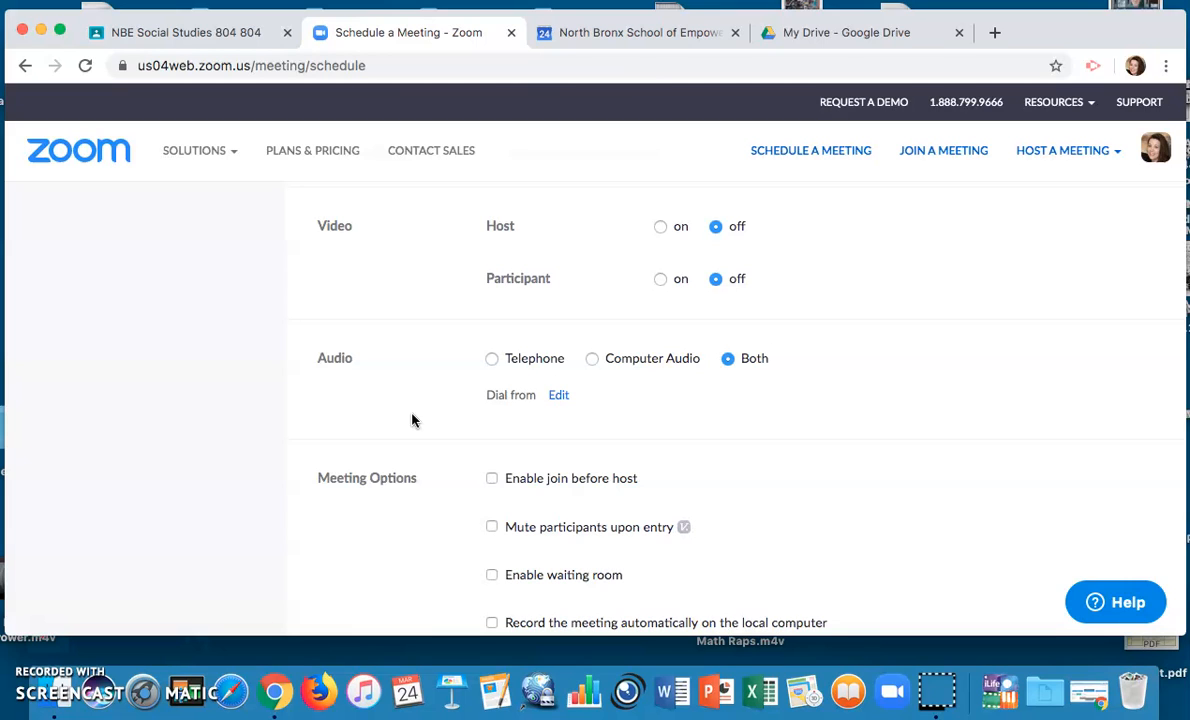
scroll(412, 420, "down", 3)
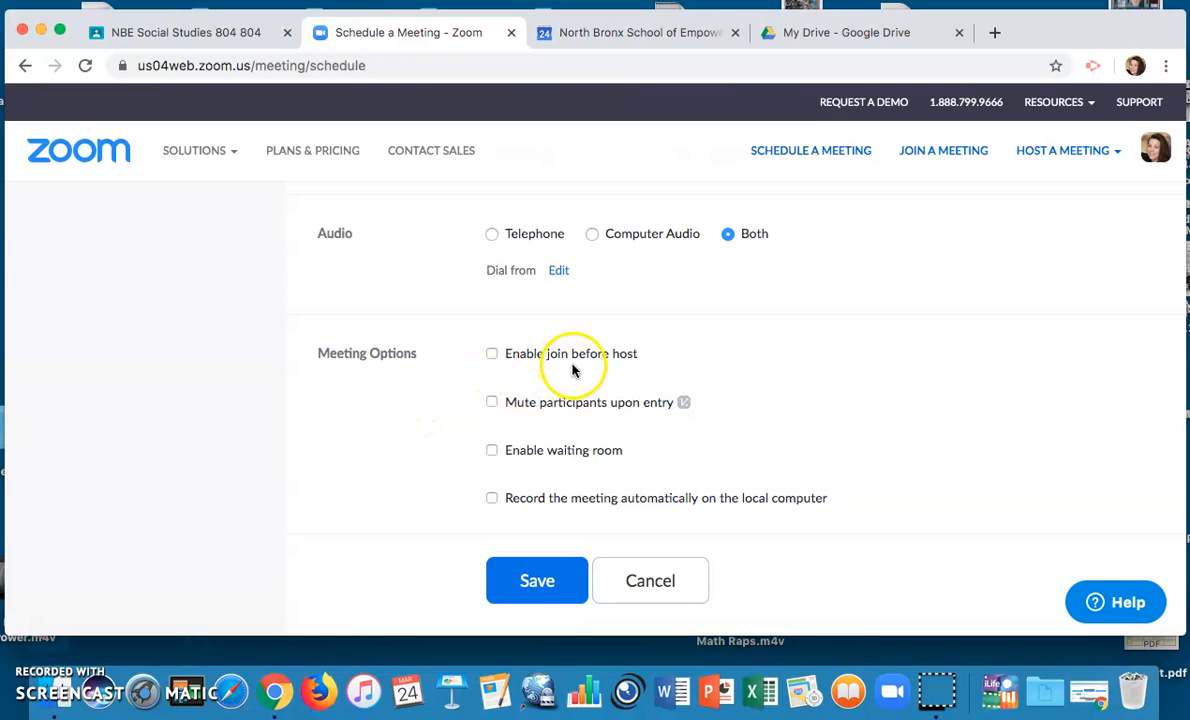
Try enabling join before host and mute on entry, then turn both back off
left_click(491, 354)
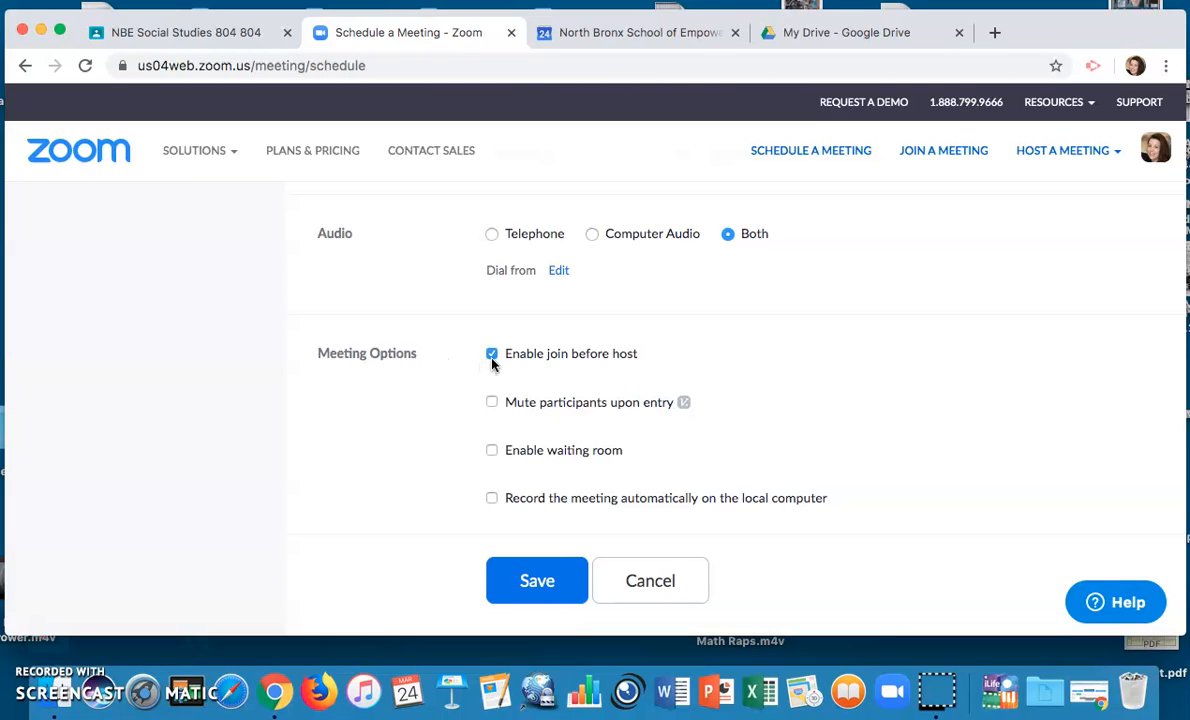
left_click(491, 355)
left_click(490, 405)
left_click(491, 403)
Turn on automatic recording on the local computer and save the meeting
scroll(438, 414, "down", 1)
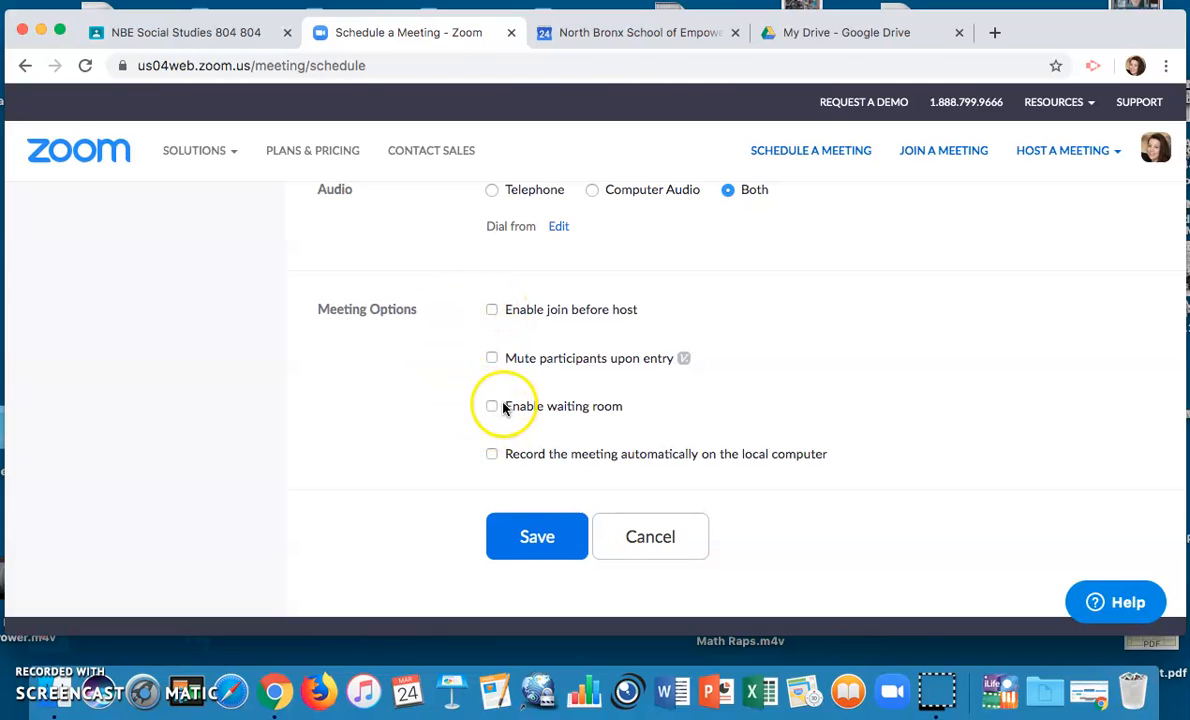
left_click(491, 455)
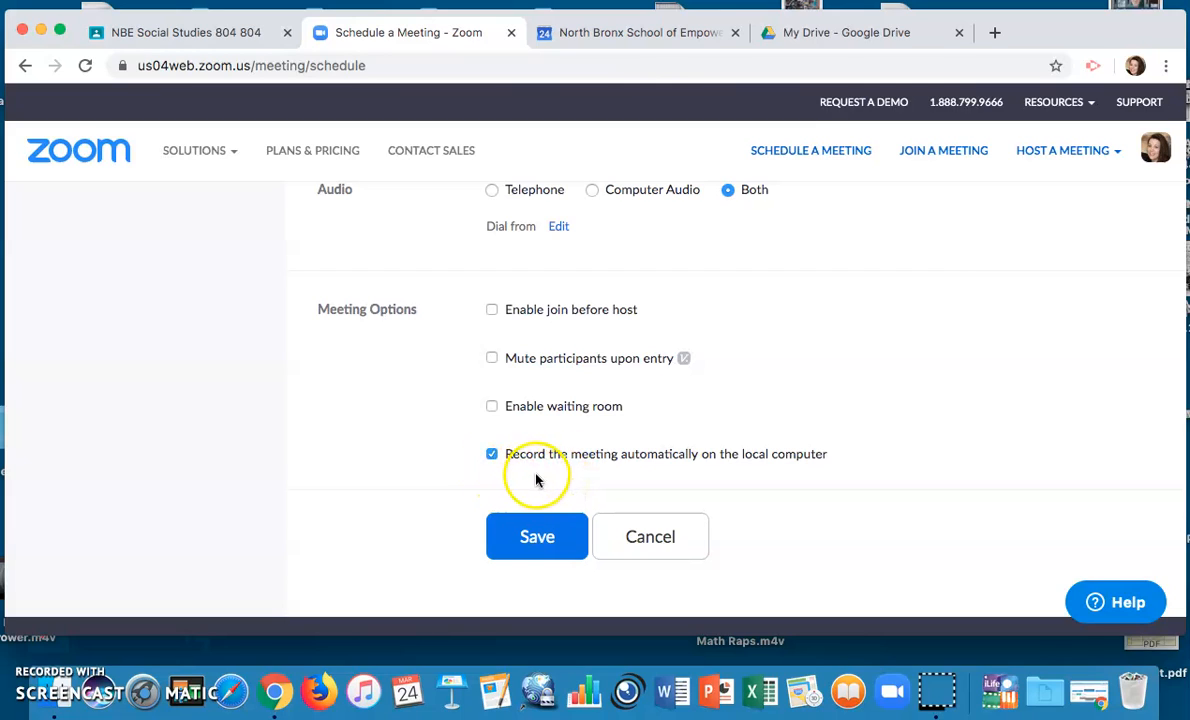
left_click(538, 530)
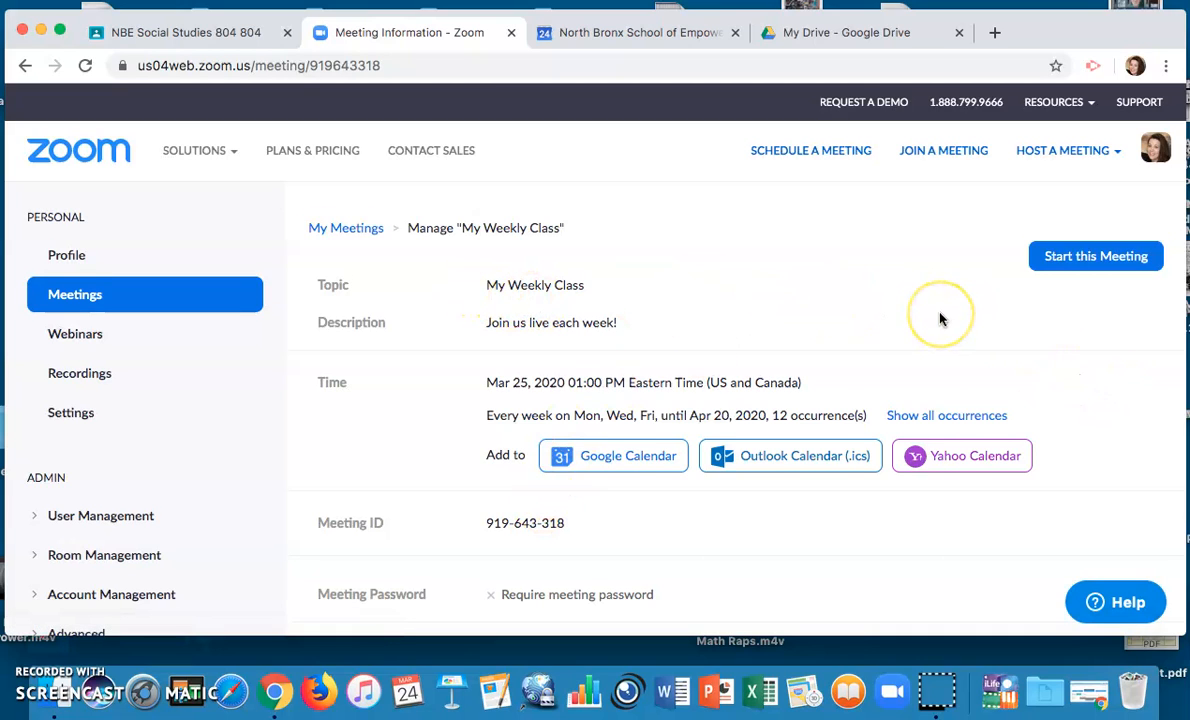
scroll(940, 318, "down", 1)
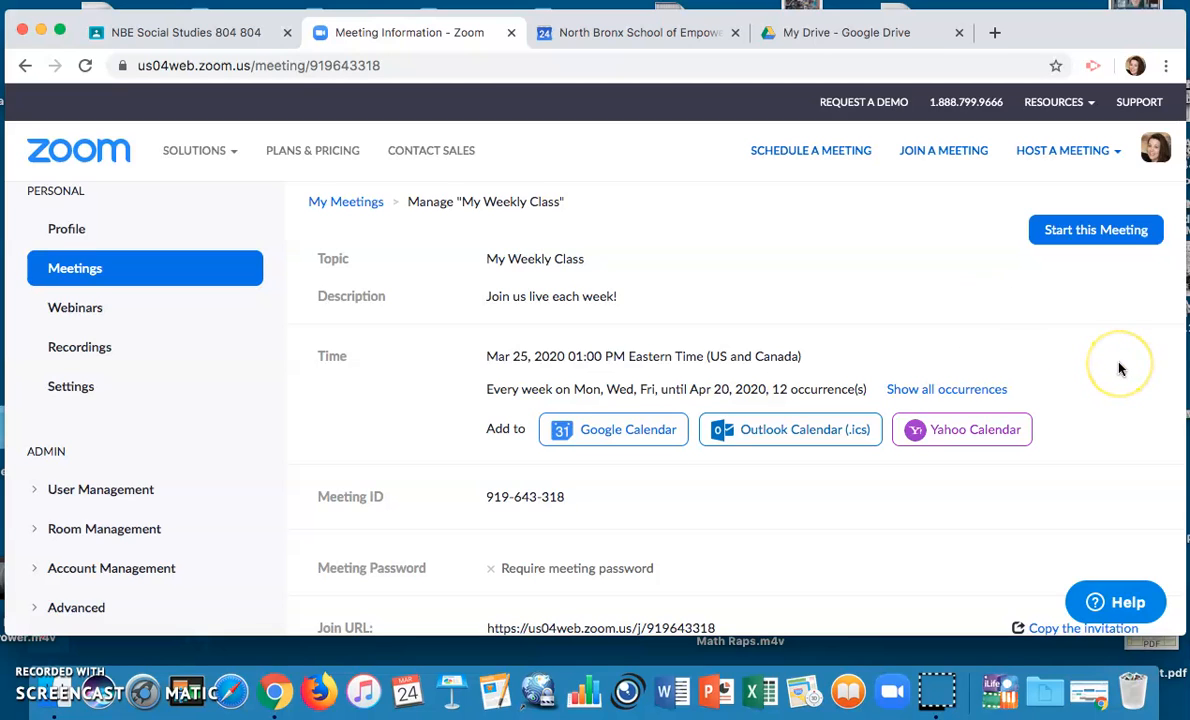
scroll(1120, 368, "down", 1)
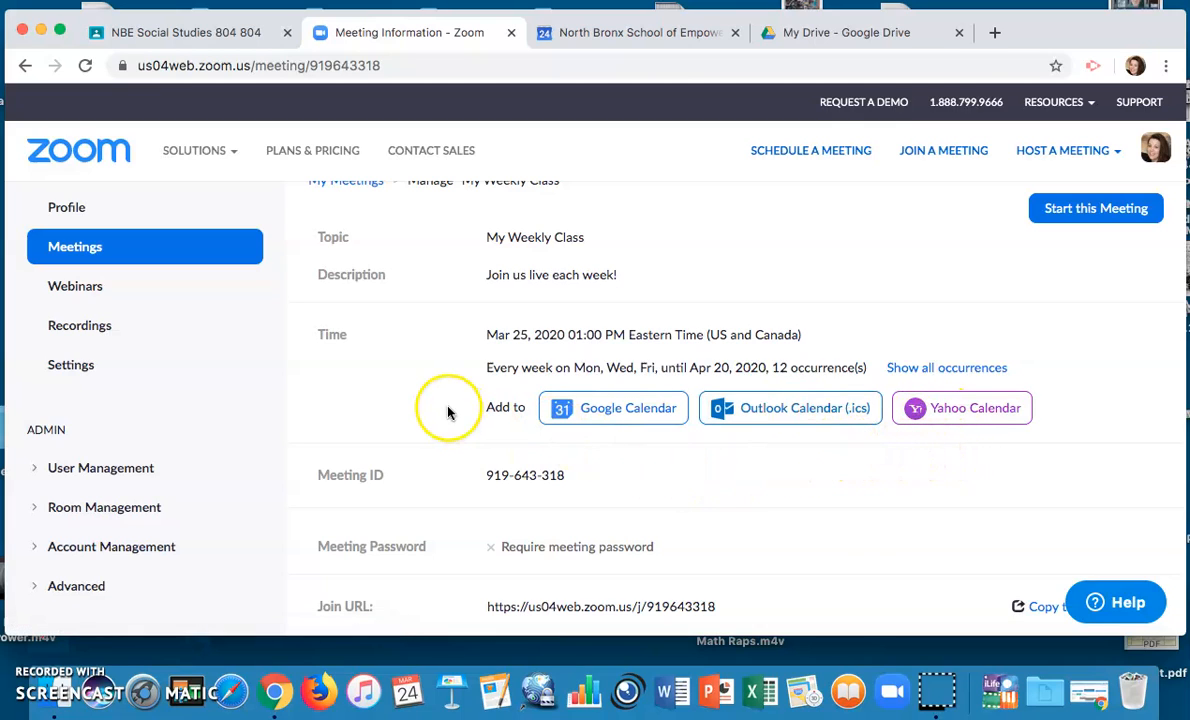
scroll(430, 392, "down", 1)
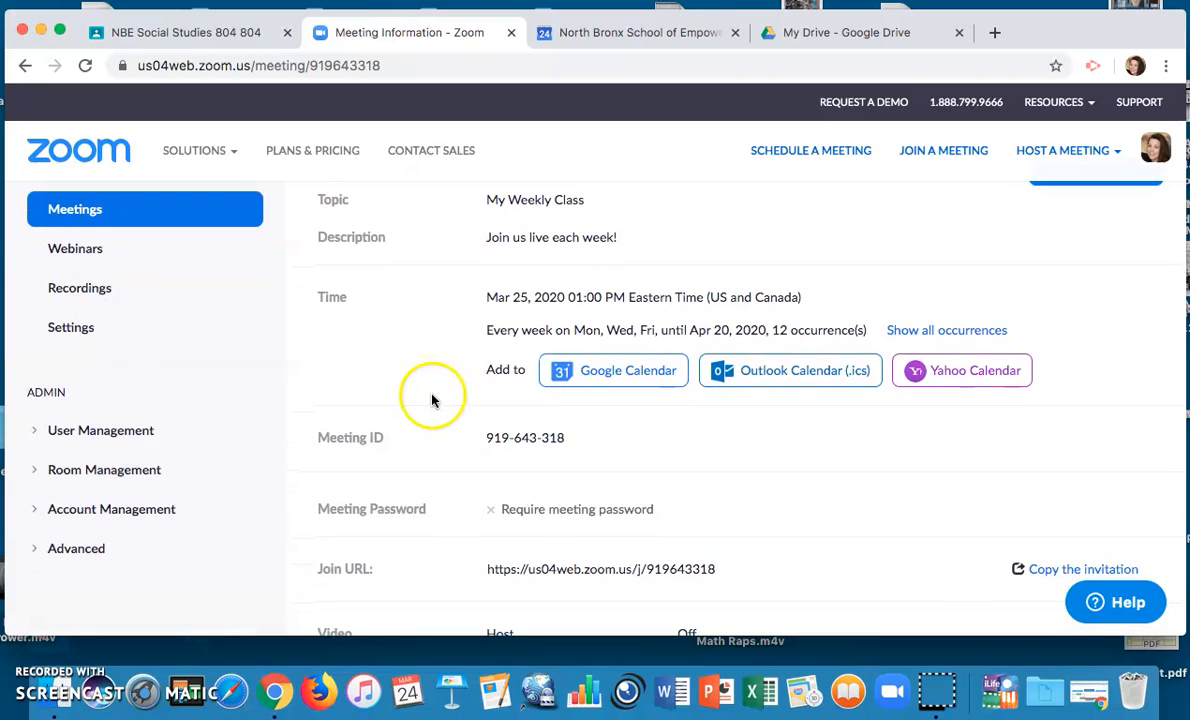
scroll(432, 400, "down", 4)
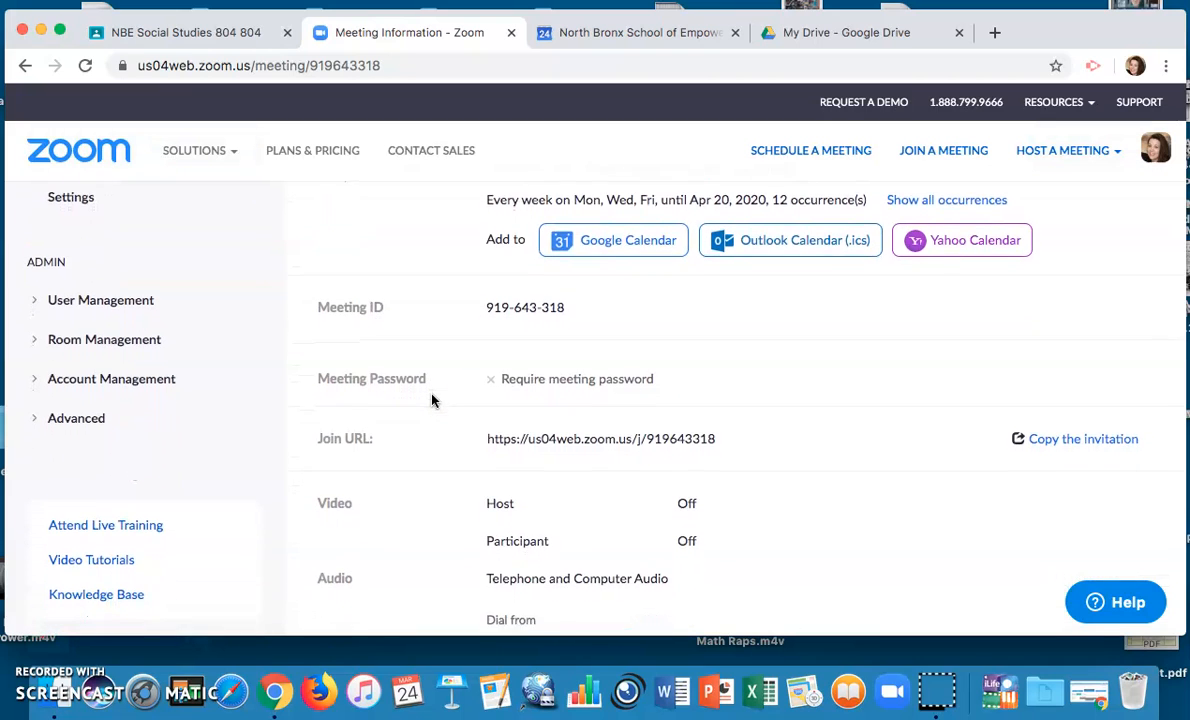
scroll(432, 400, "down", 1)
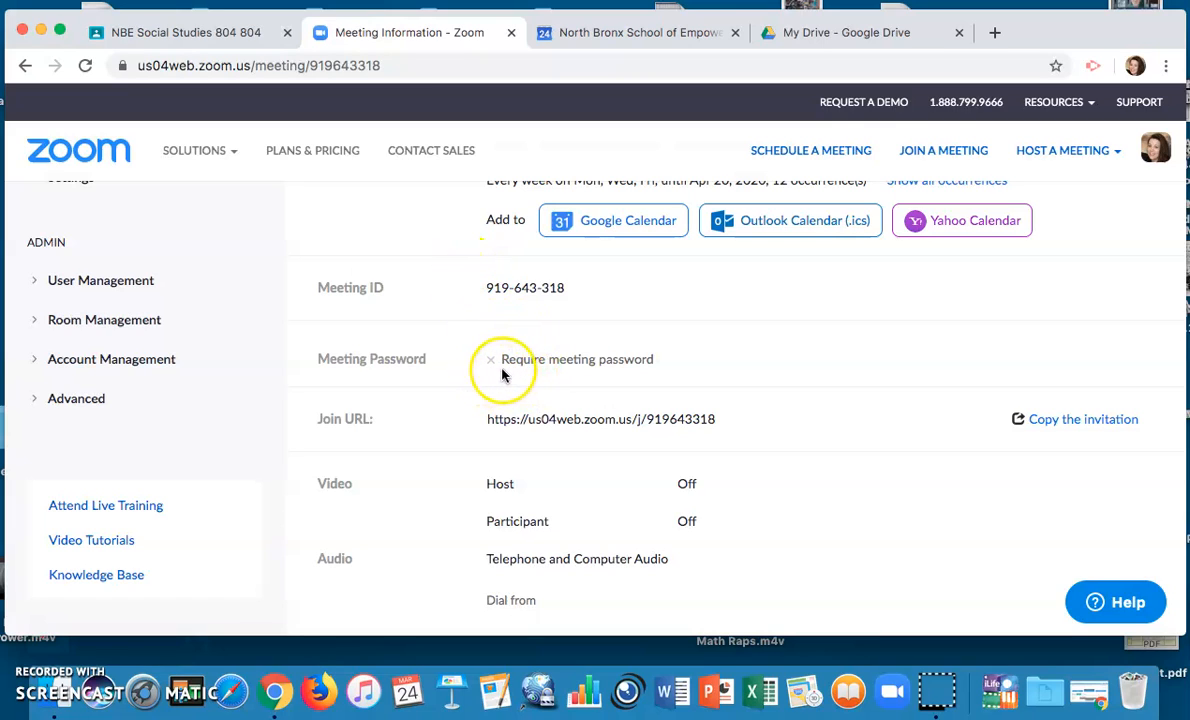
scroll(434, 413, "down", 1)
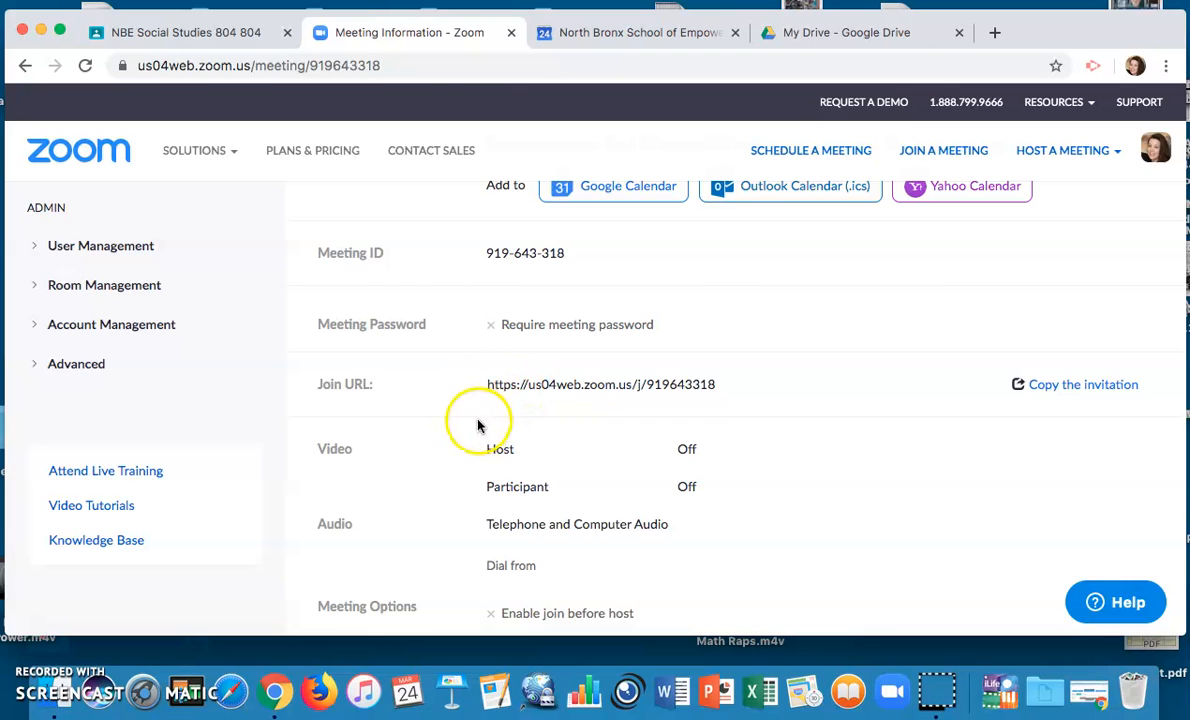
scroll(460, 421, "down", 5)
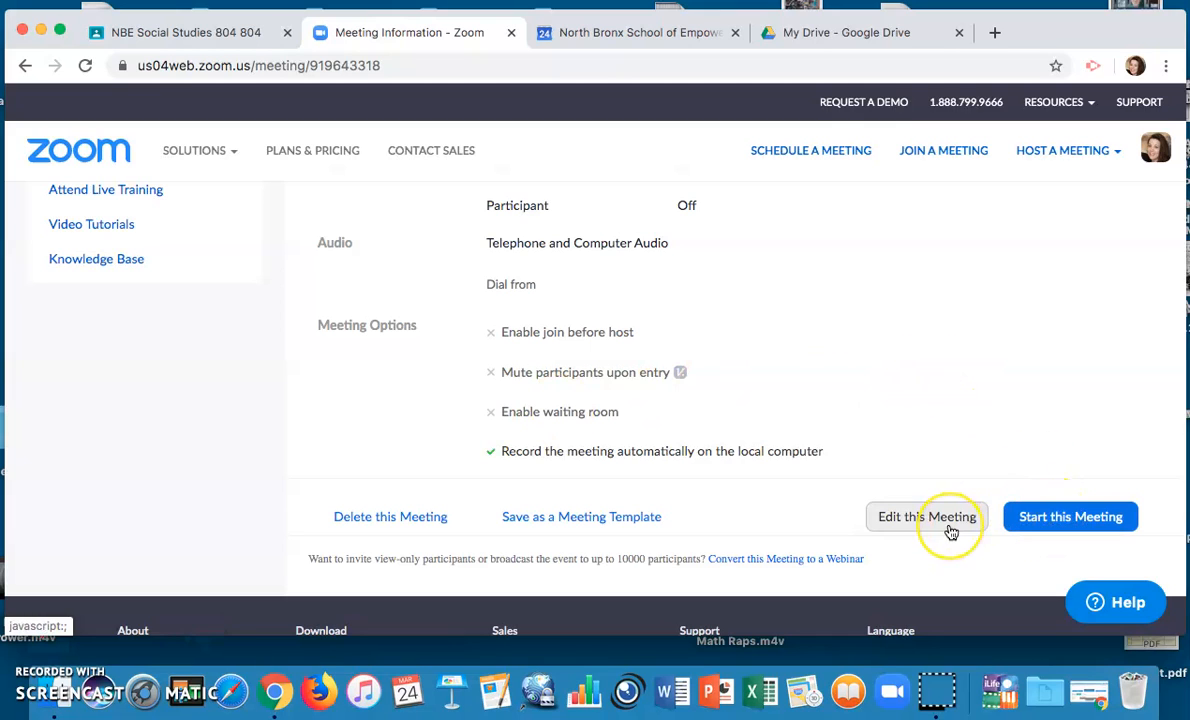
scroll(948, 531, "up", 10)
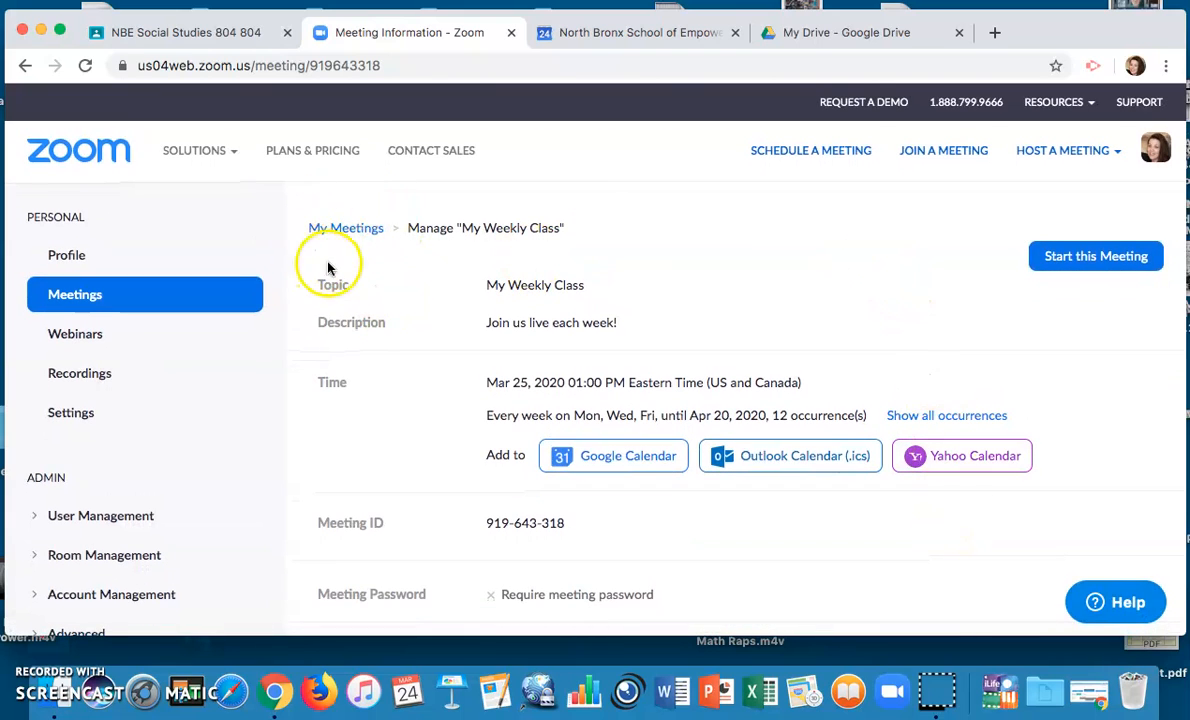
left_click(335, 230)
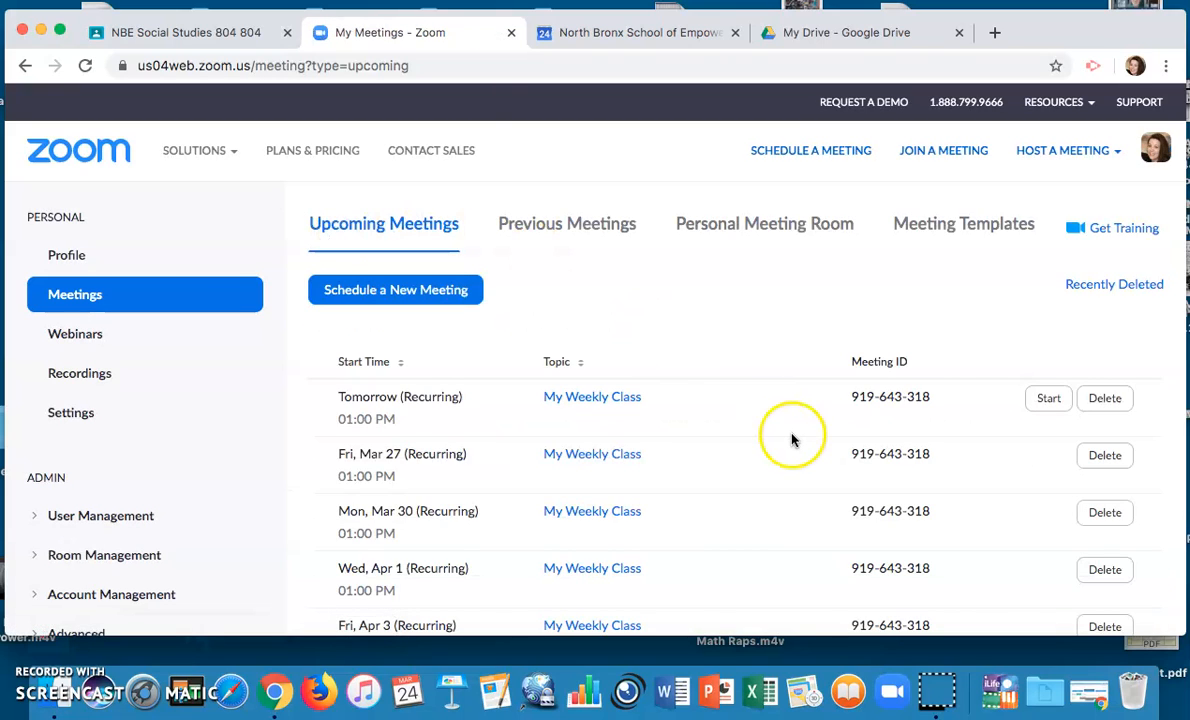
scroll(792, 408, "down", 3)
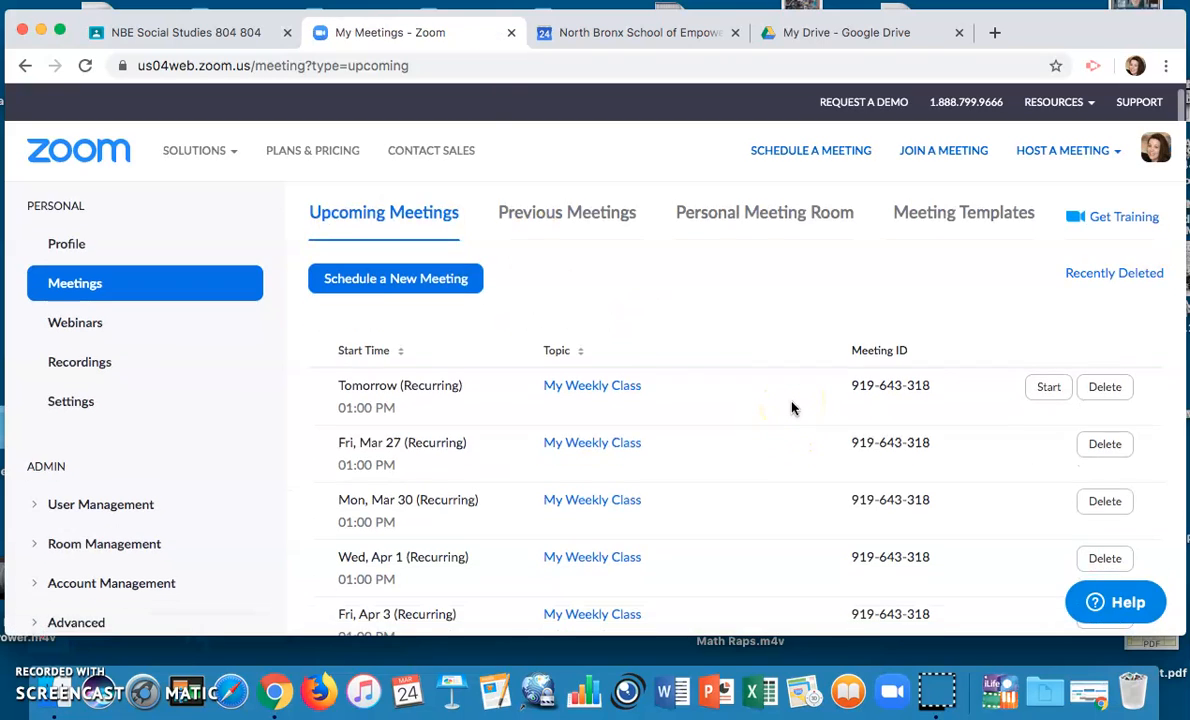
scroll(792, 408, "down", 3)
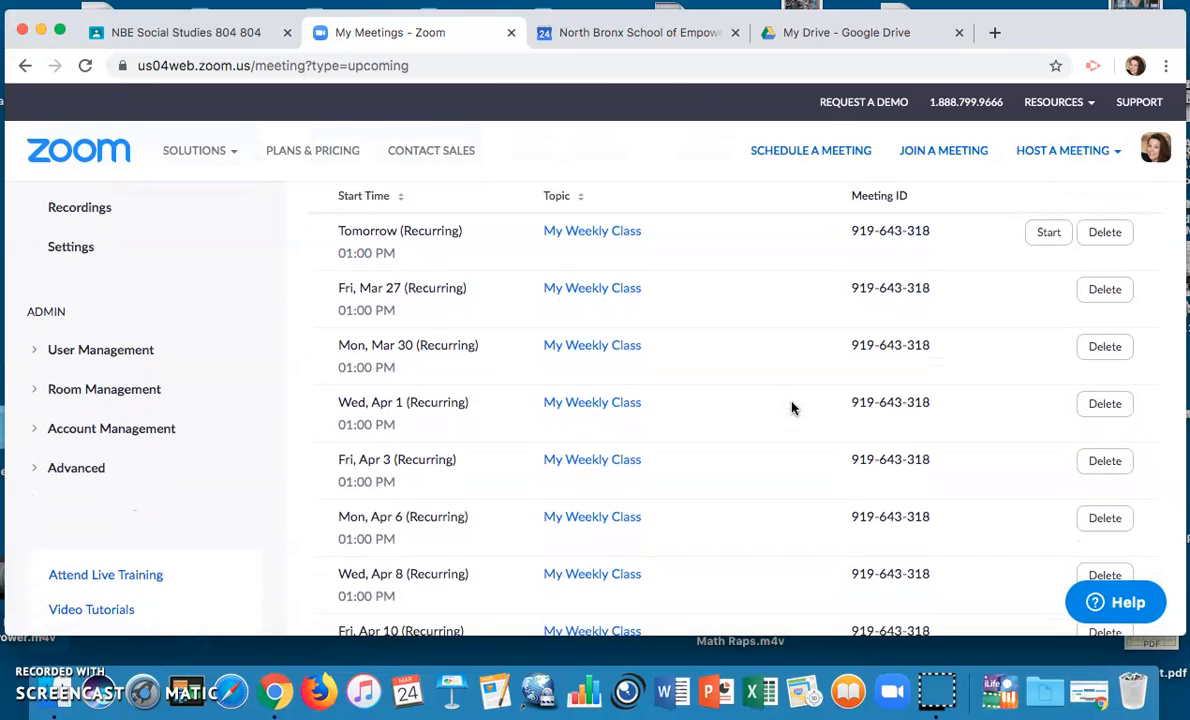
scroll(795, 415, "down", 3)
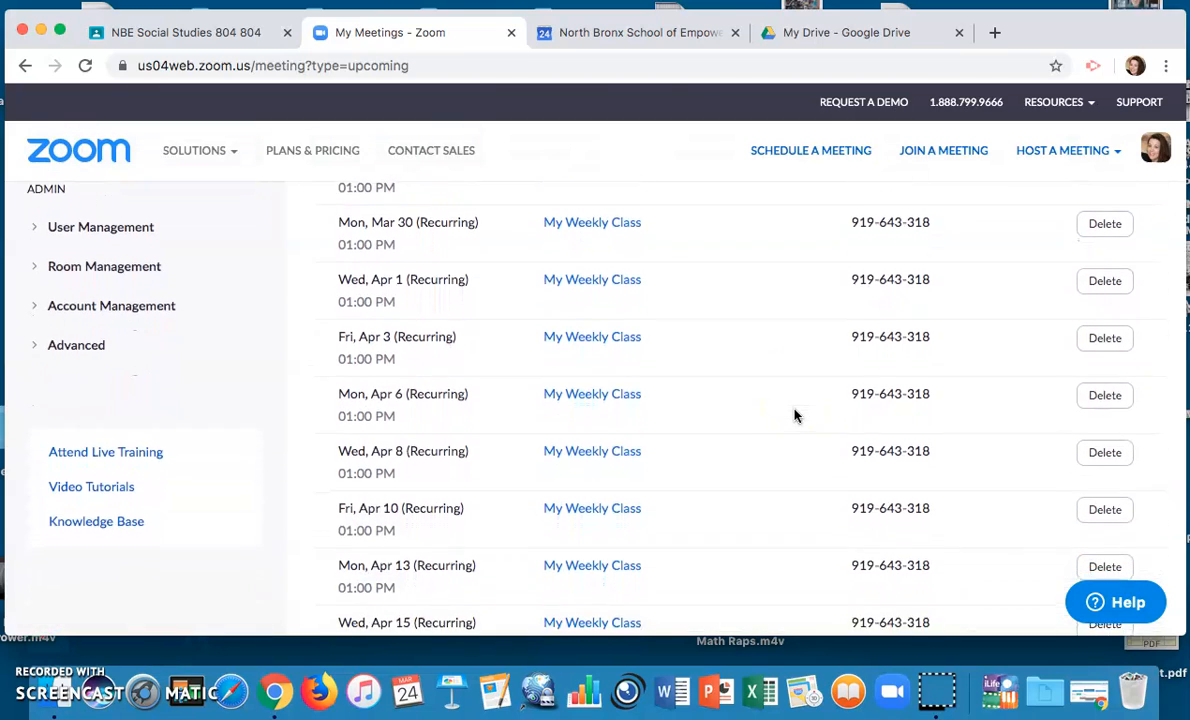
scroll(795, 415, "down", 5)
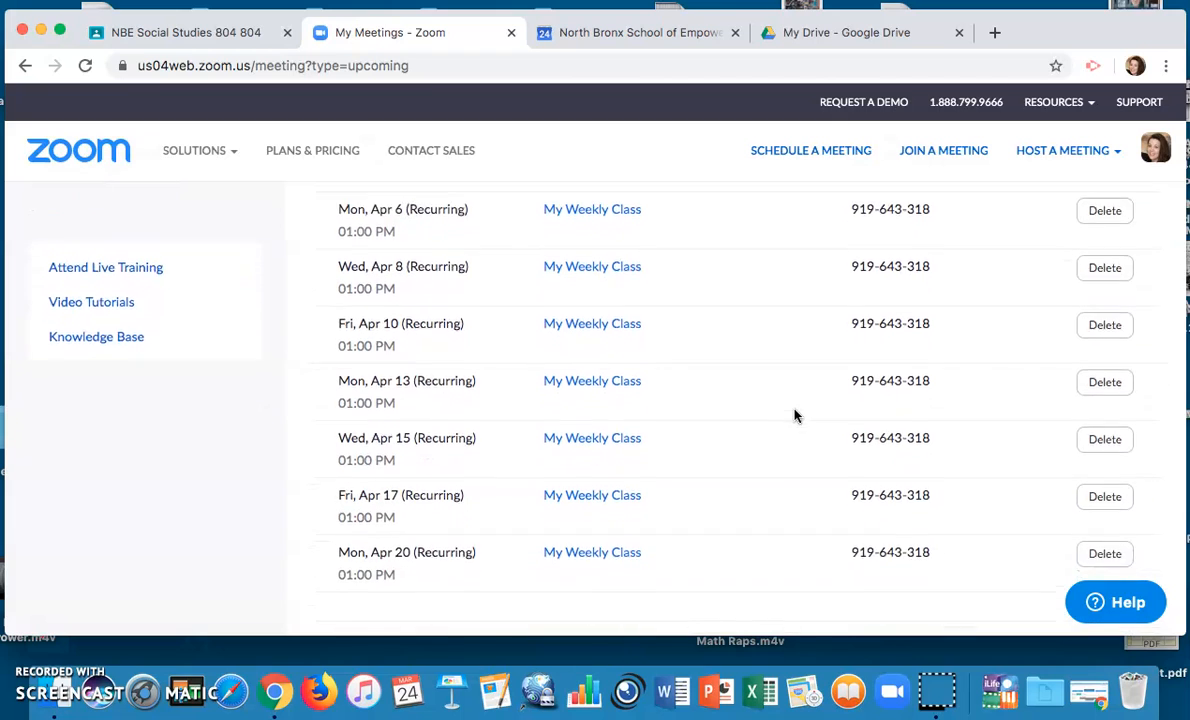
right_click(795, 413)
left_click(765, 387)
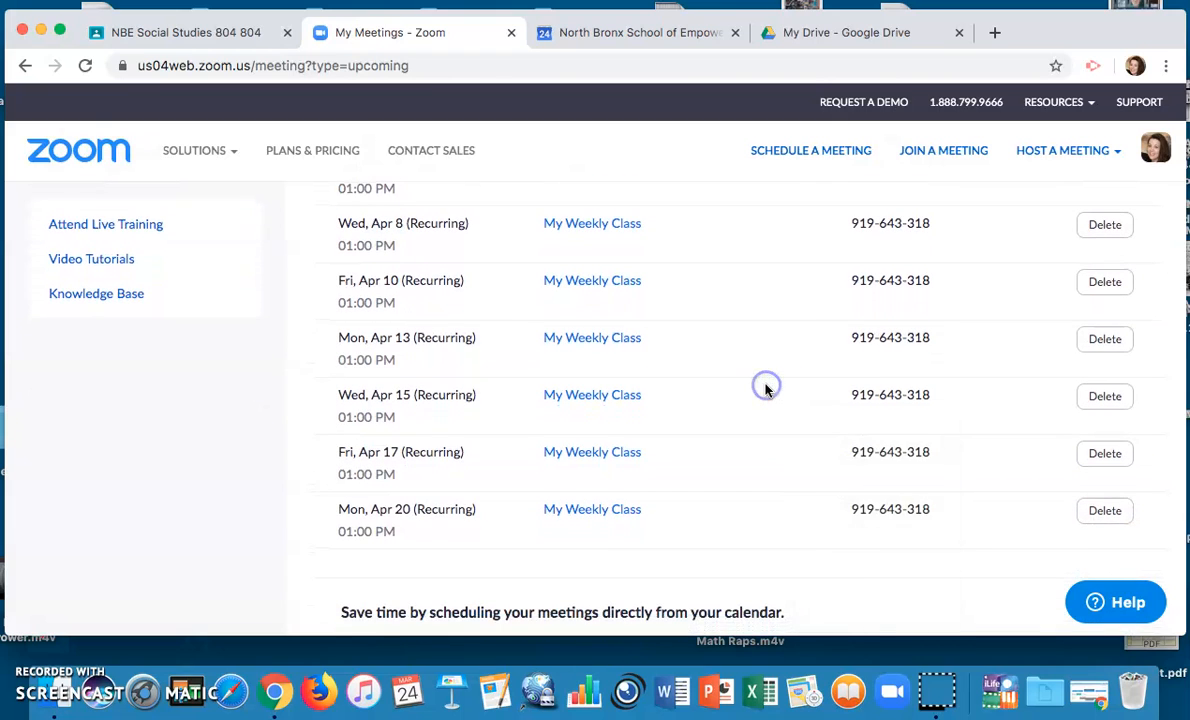
scroll(765, 388, "up", 10)
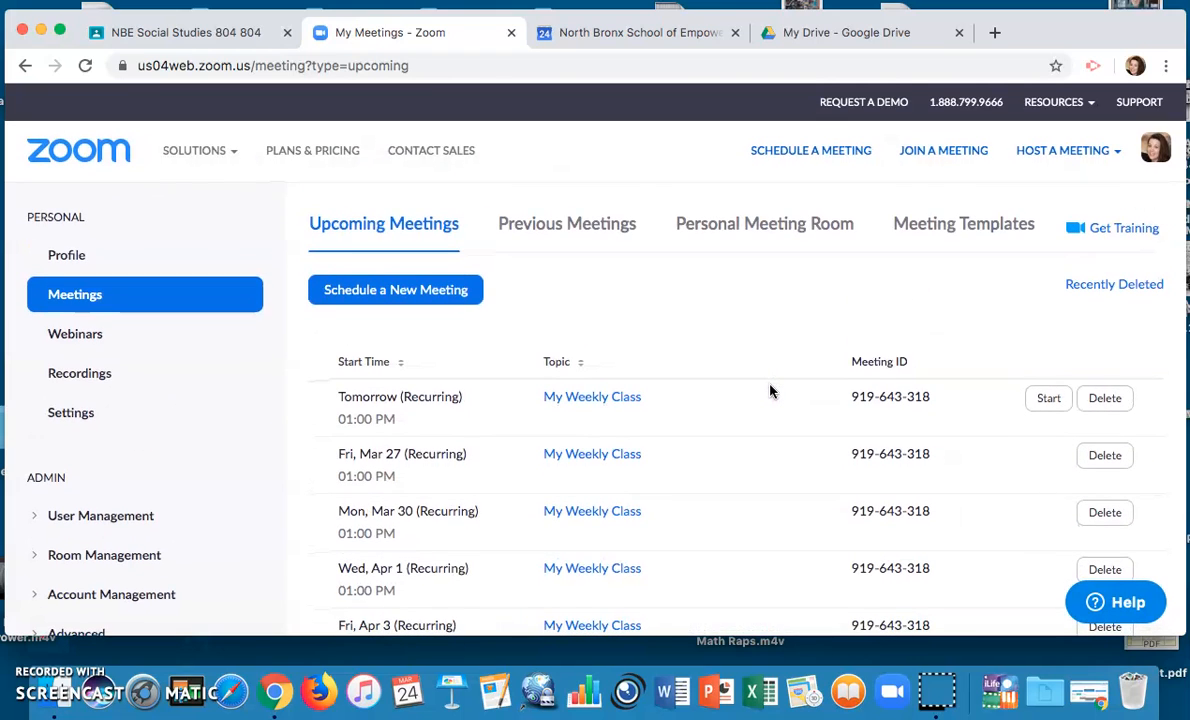
left_click(790, 392)
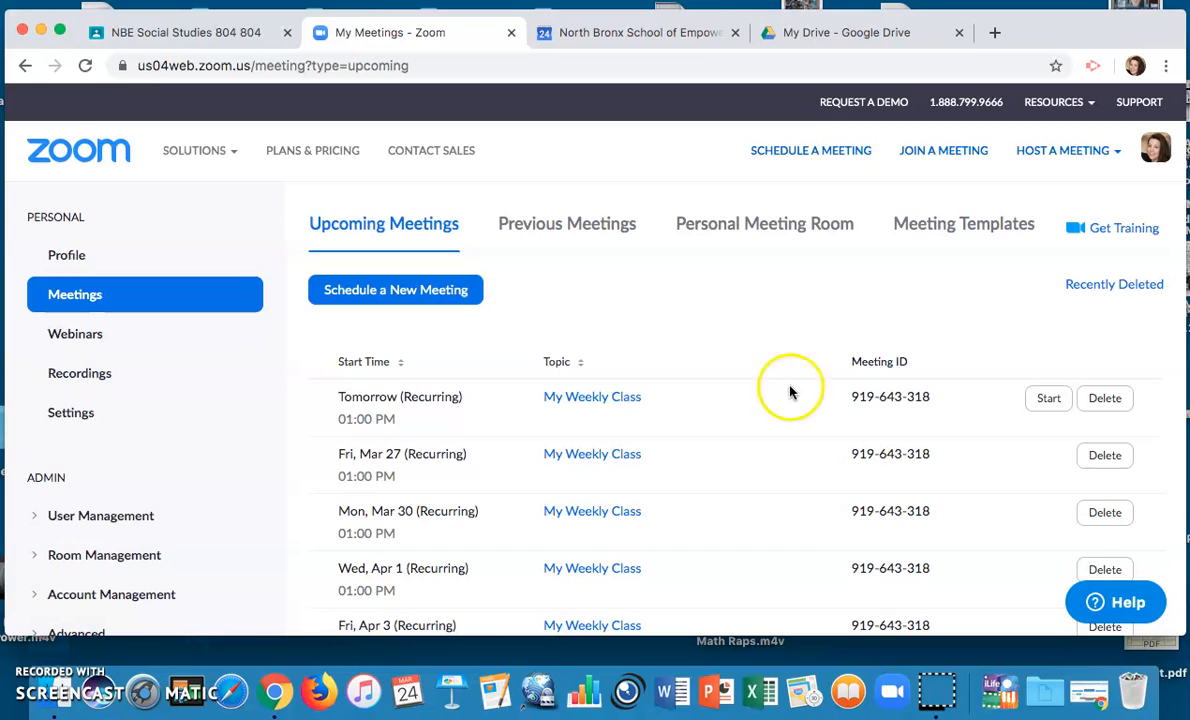
Start tomorrow's My Weekly Class meeting and let the browser launch the Zoom app
left_click(1048, 399)
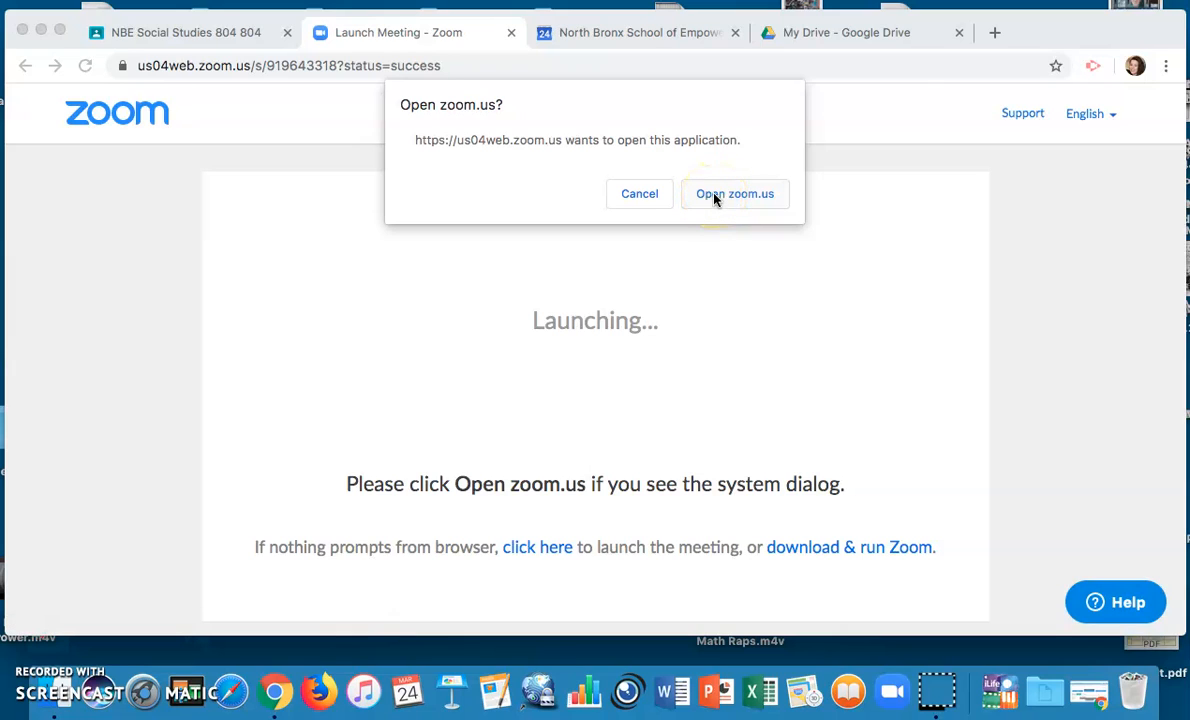
left_click(714, 195)
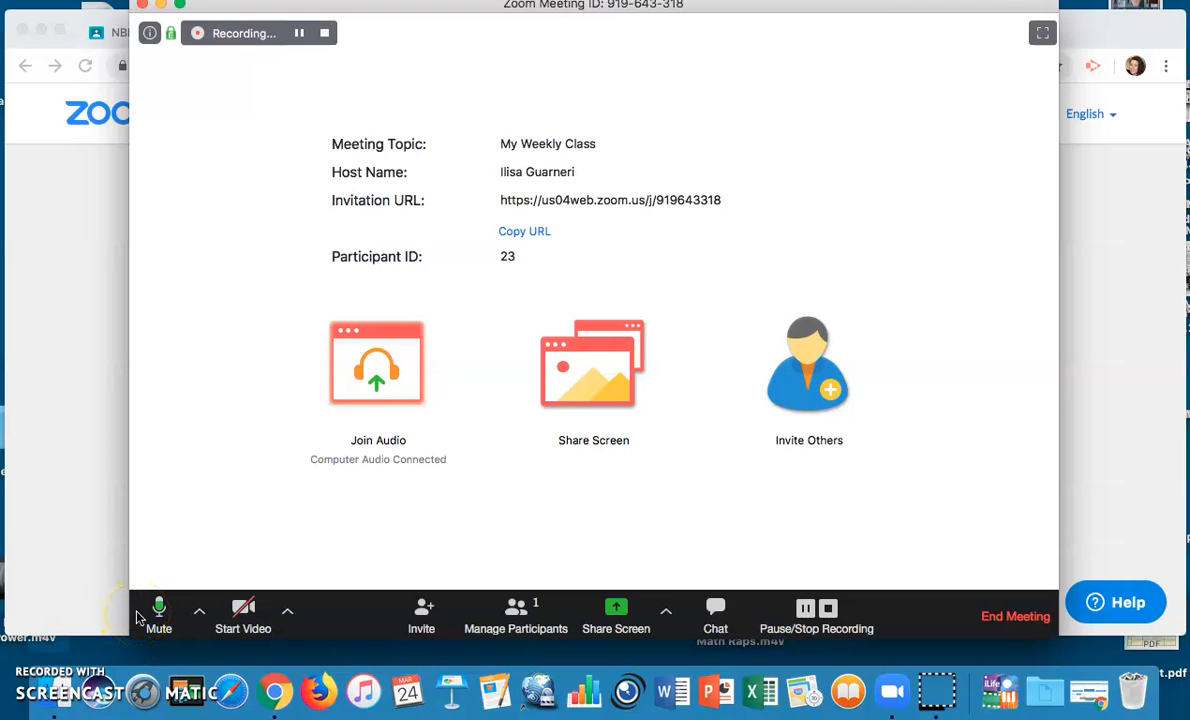
left_click(233, 622)
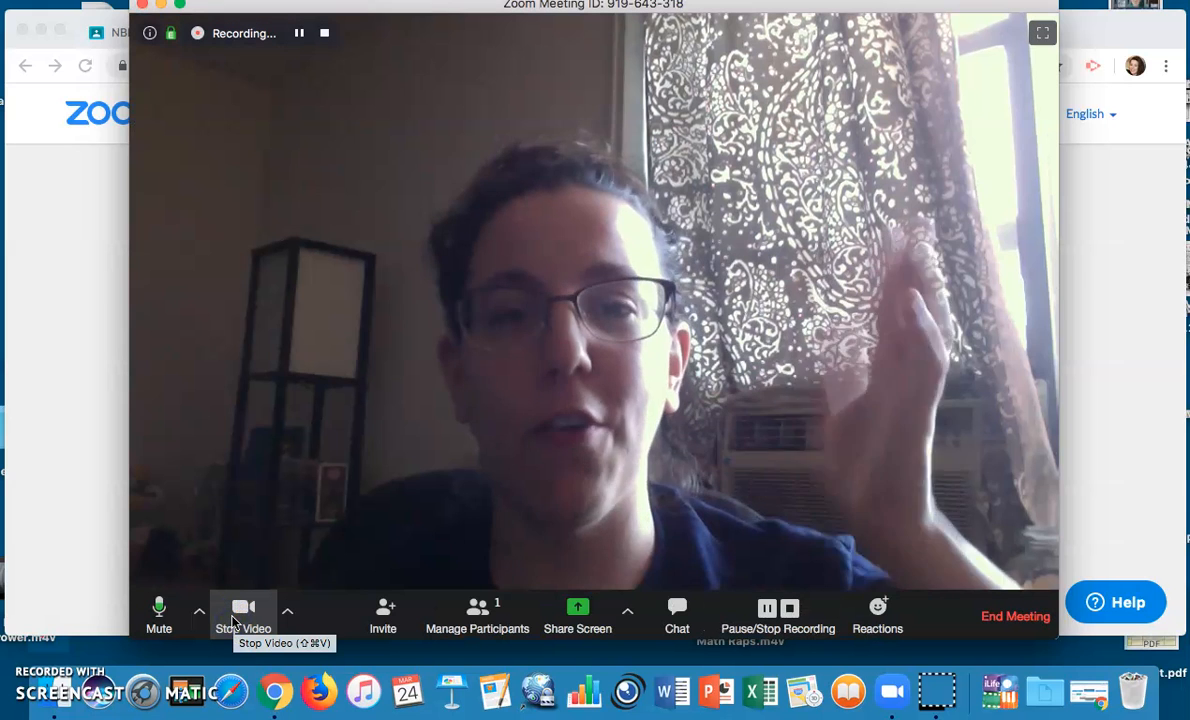
left_click(233, 622)
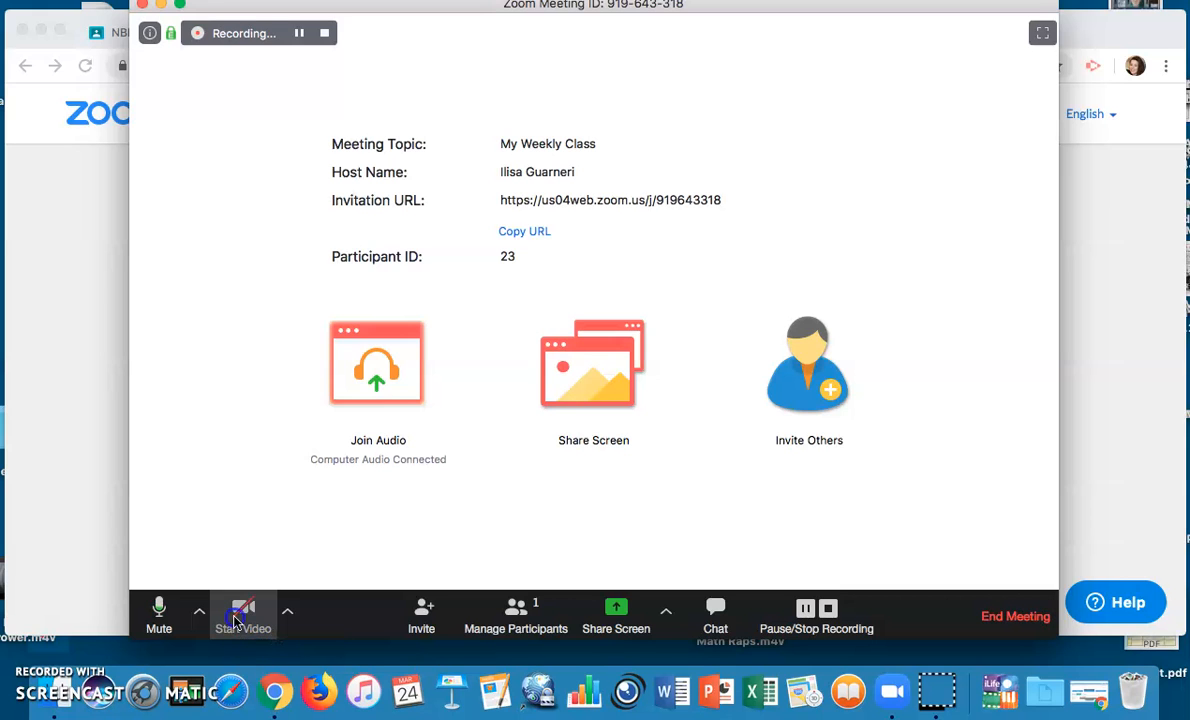
left_click(236, 620)
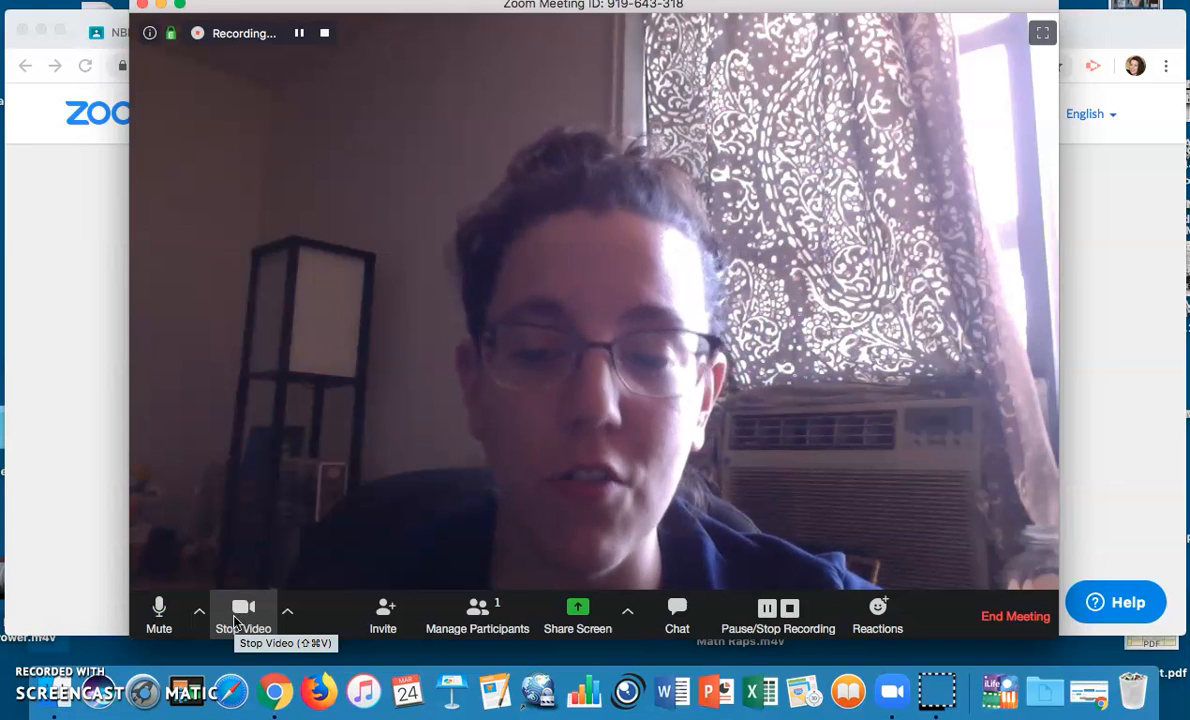
left_click(236, 620)
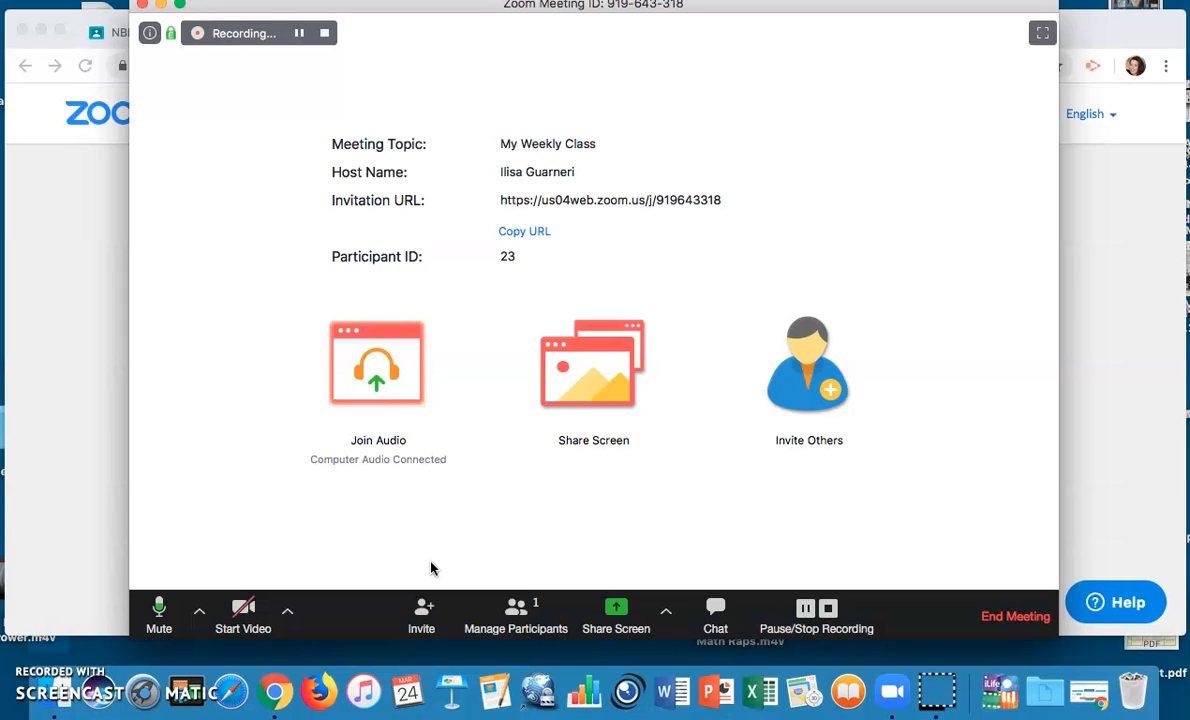
left_click(477, 563)
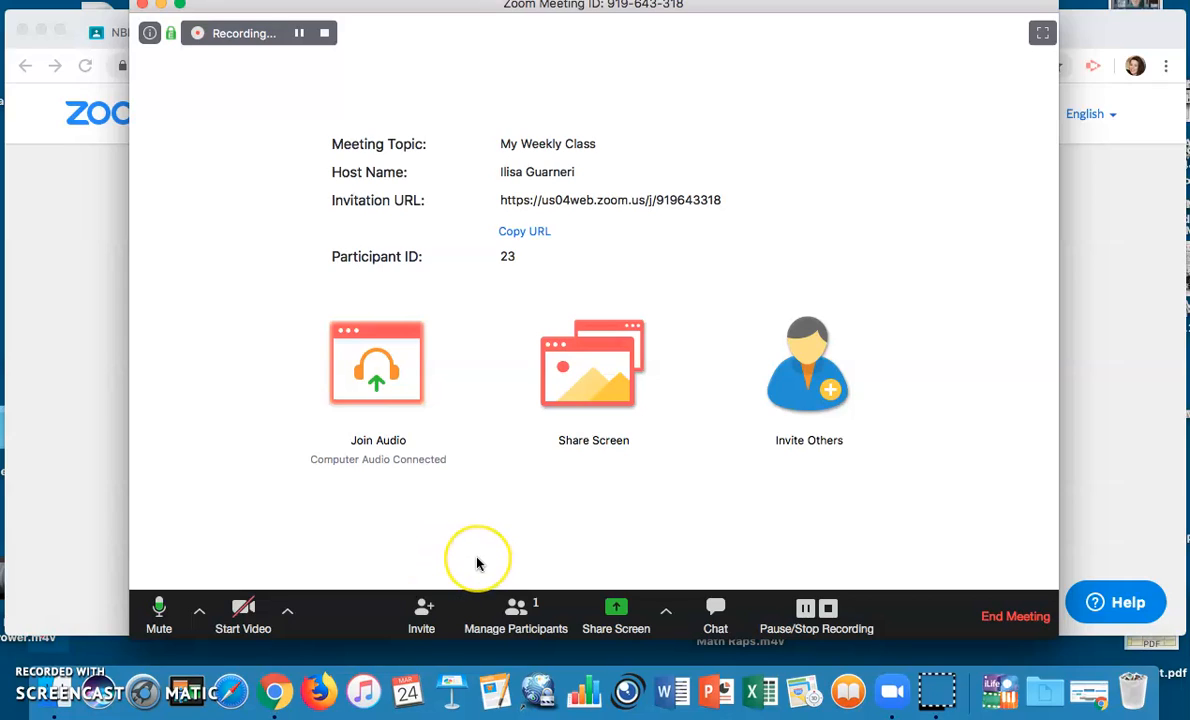
left_click(421, 615)
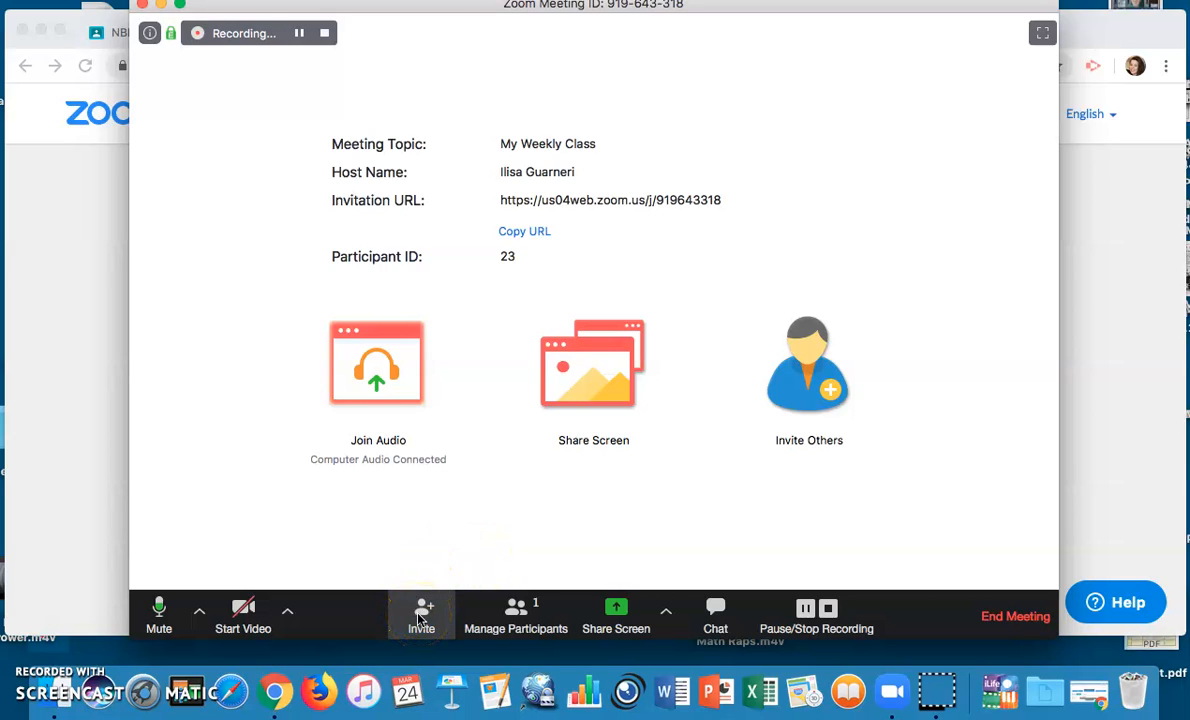
Dismiss the Invite options and show the Participants list
left_click(421, 615)
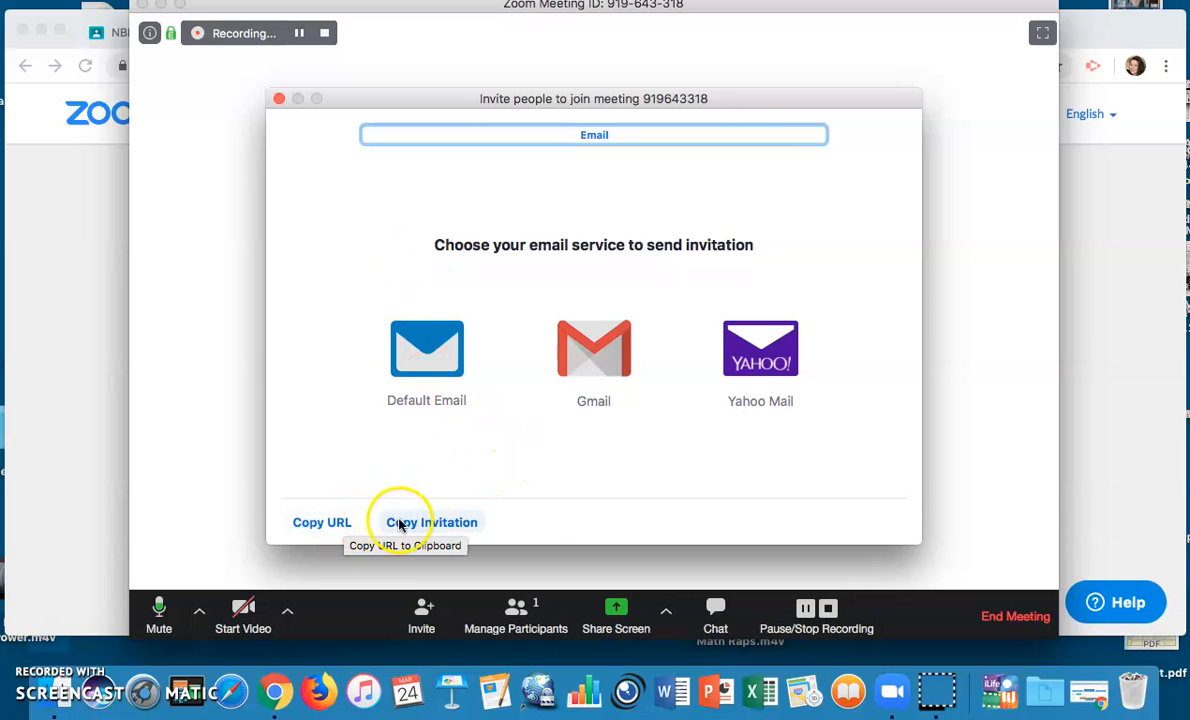
left_click(279, 100)
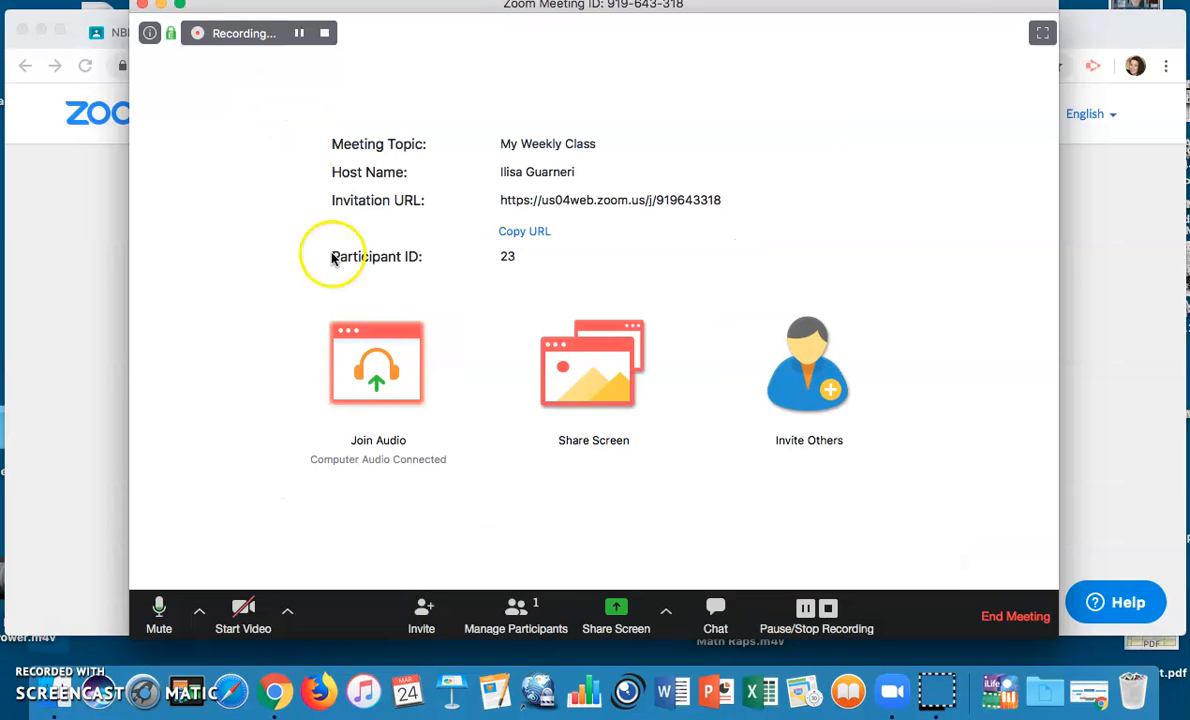
left_click(517, 622)
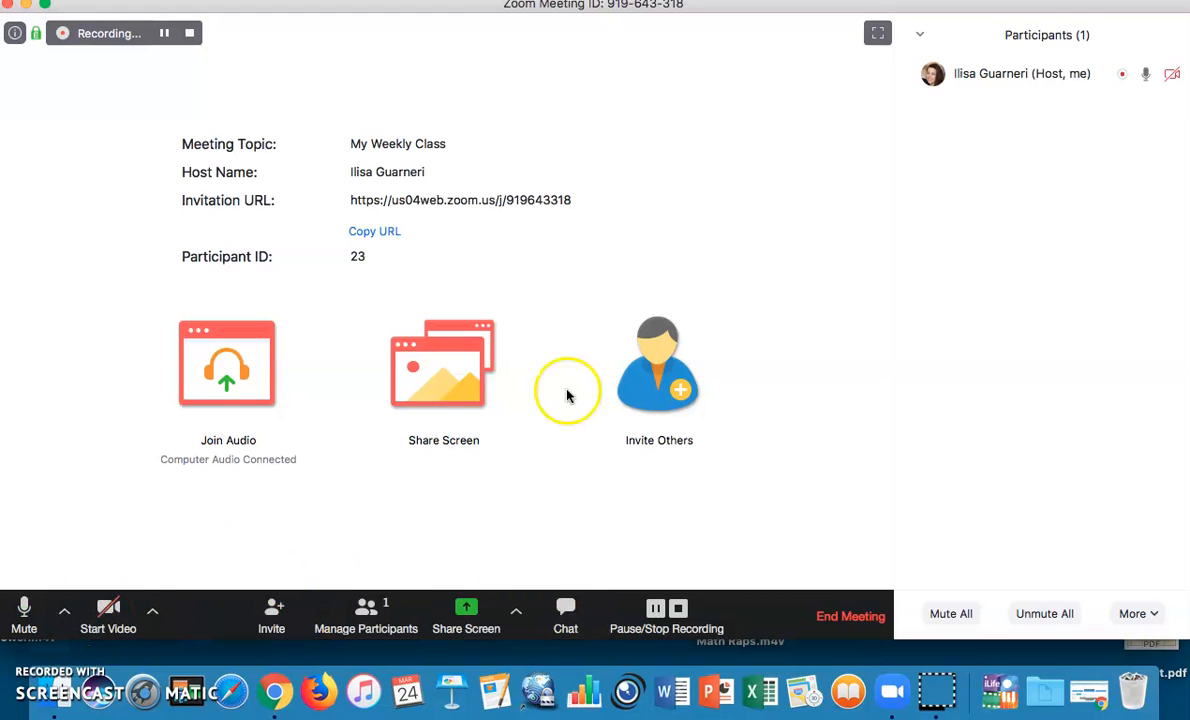
Close the Participants panel from its options menu, leaving the meeting details
mouse_move(1033, 72)
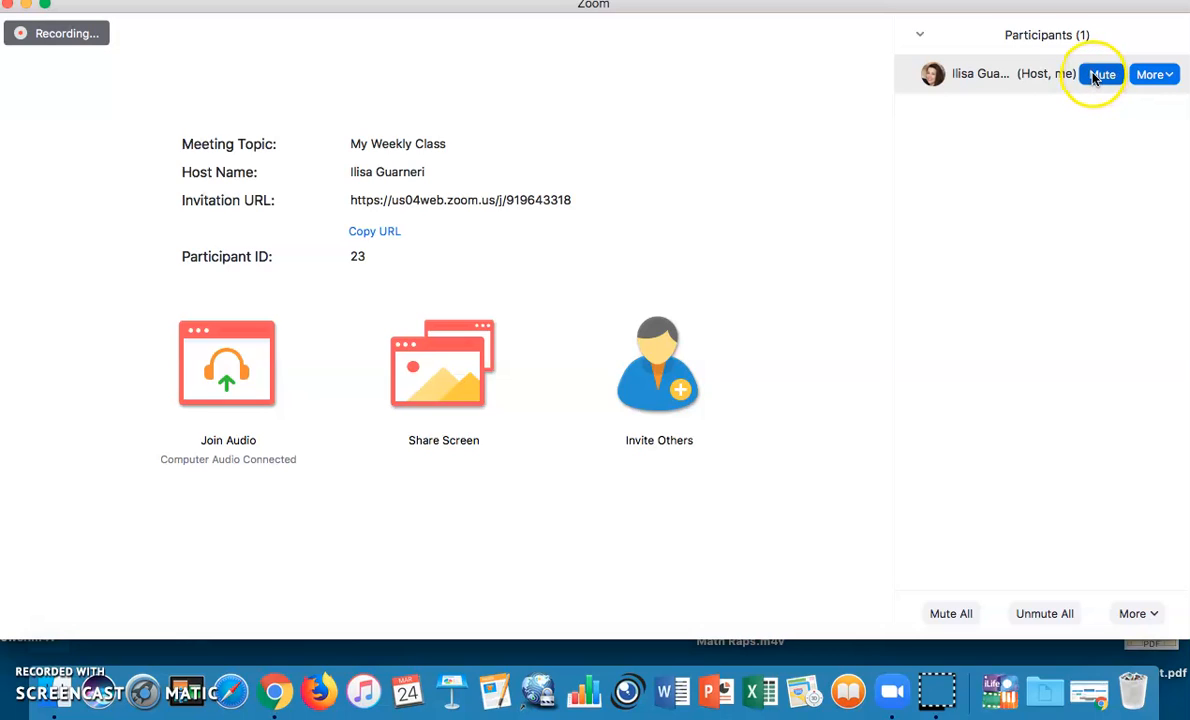
left_click(1153, 78)
left_click(1155, 78)
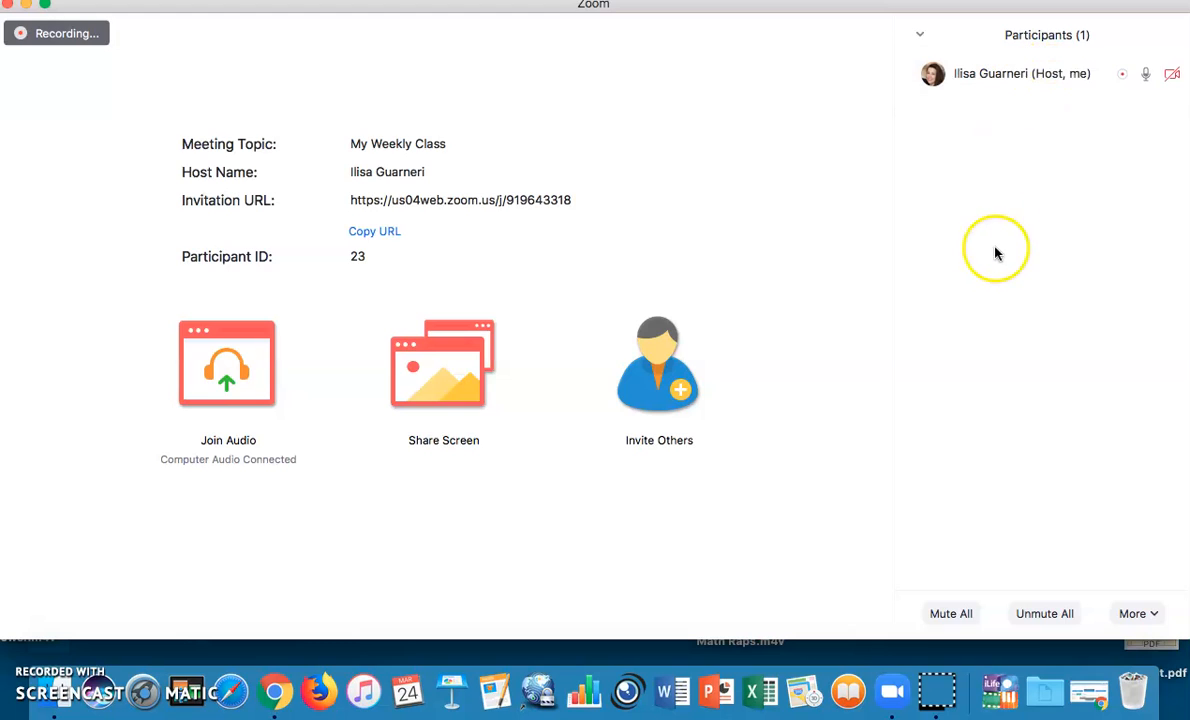
left_click(919, 36)
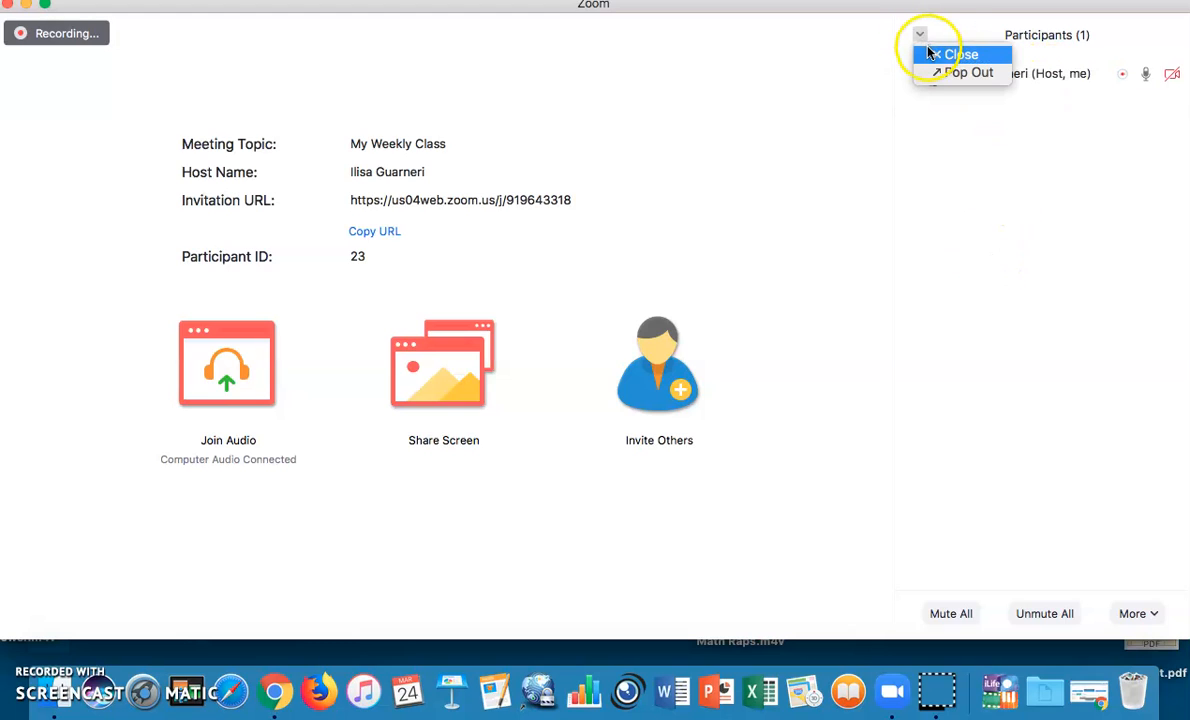
left_click(958, 54)
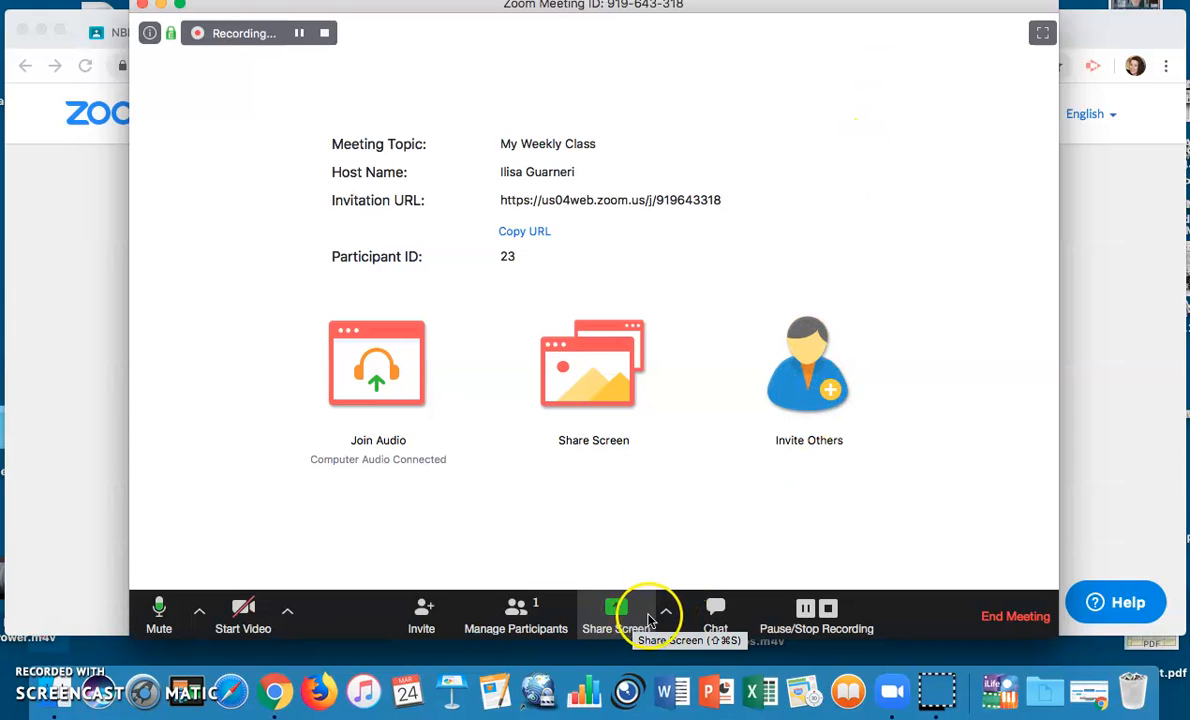
Choose Whiteboard from the Share Screen options
left_click(628, 612)
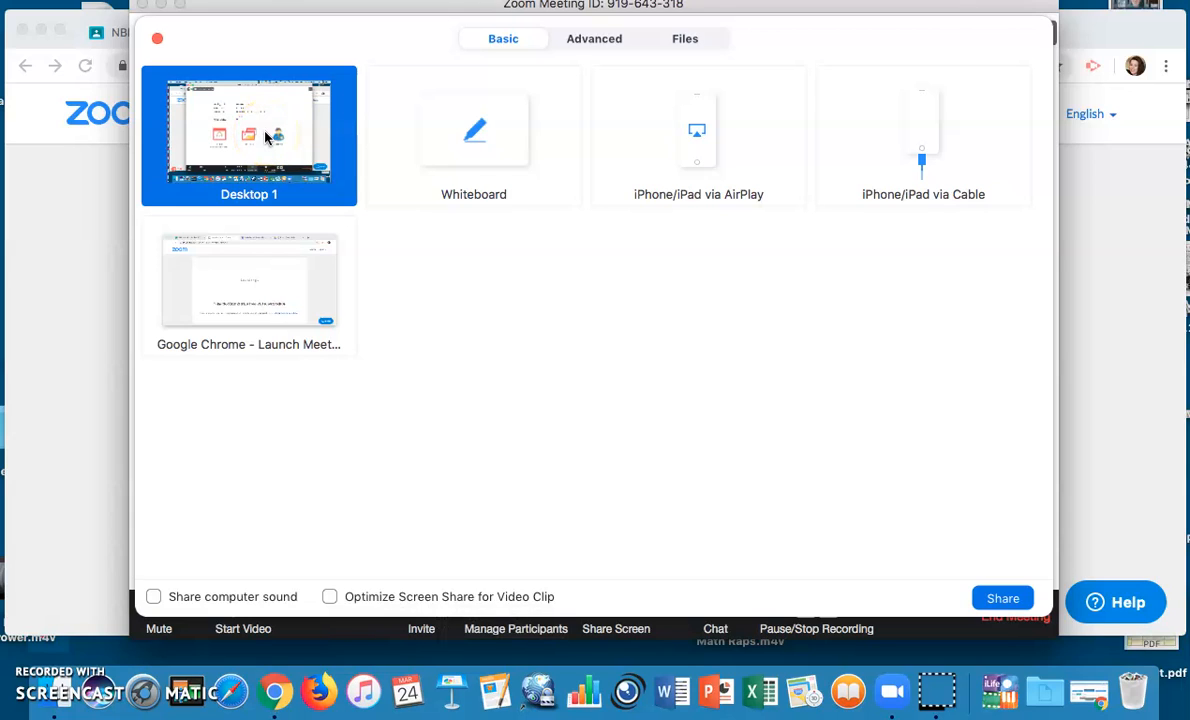
left_click(453, 157)
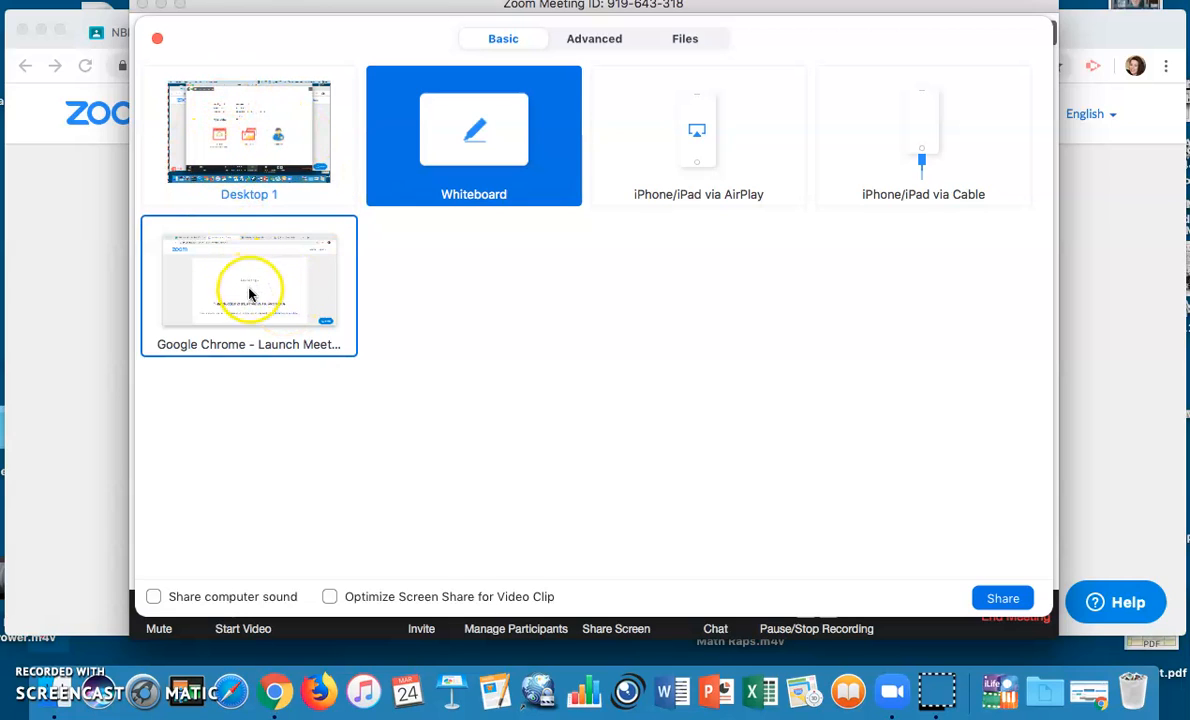
Share a blank whiteboard and handwrite "hi!" on it
double_click(533, 125)
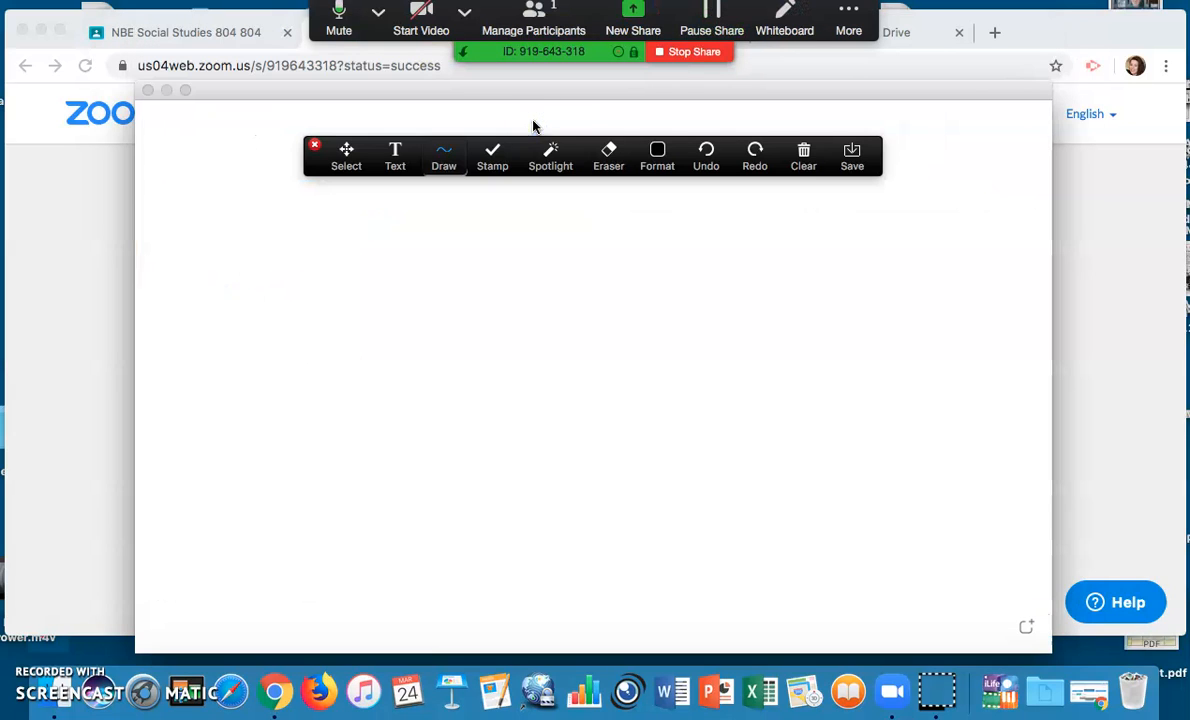
mouse_move(389, 324)
left_mouse_down()
mouse_move(415, 416)
mouse_move(472, 410)
left_mouse_up()
left_click_drag(478, 350, 506, 403)
left_click_drag(438, 285, 456, 300)
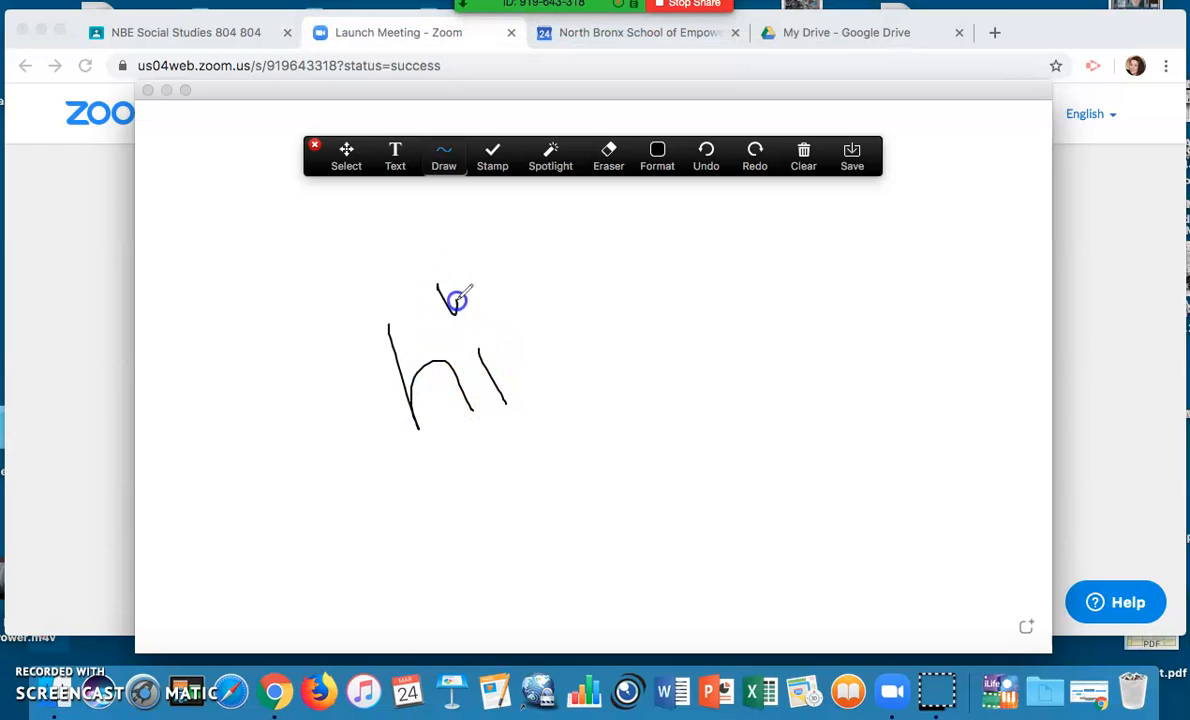
left_click_drag(498, 203, 549, 332)
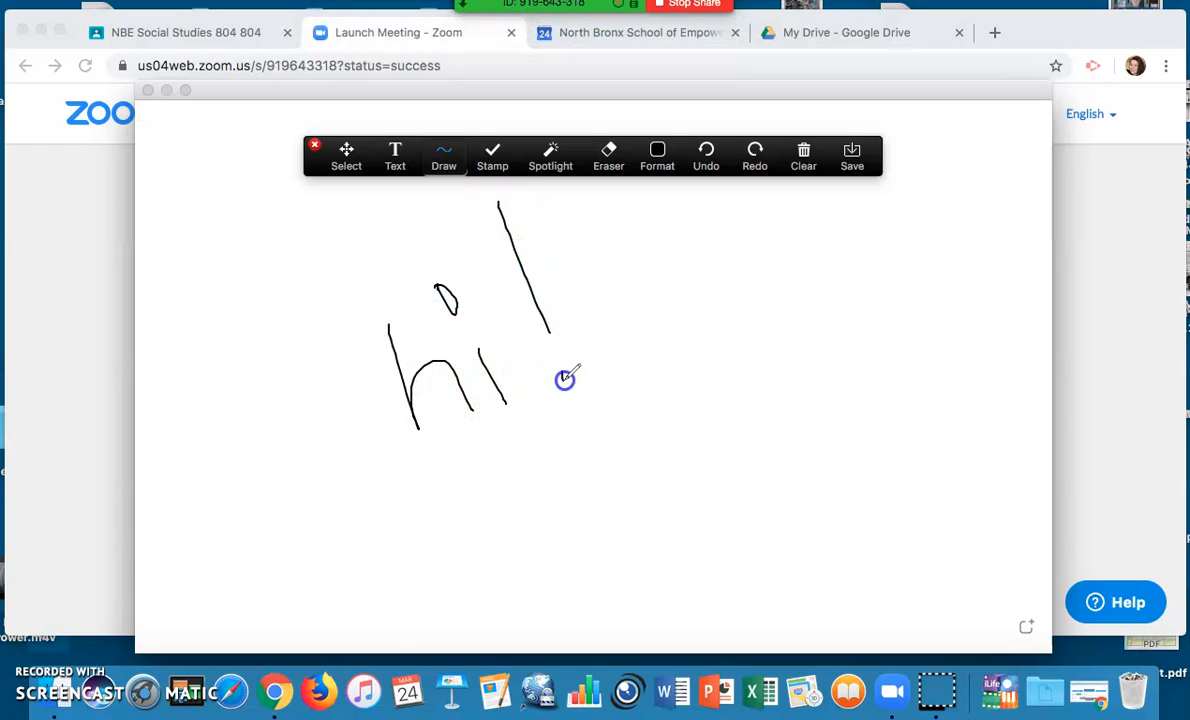
Stamp a green checkmark beside the "hi!"
left_click(493, 158)
left_click(492, 204)
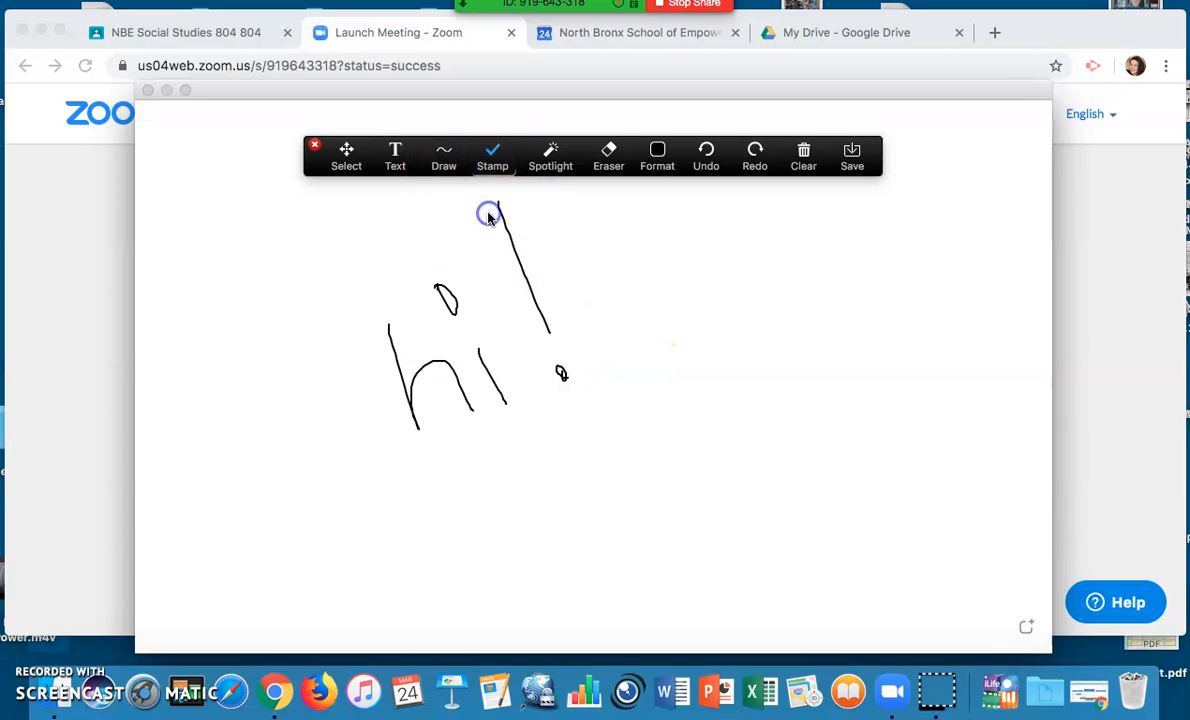
left_click(571, 285)
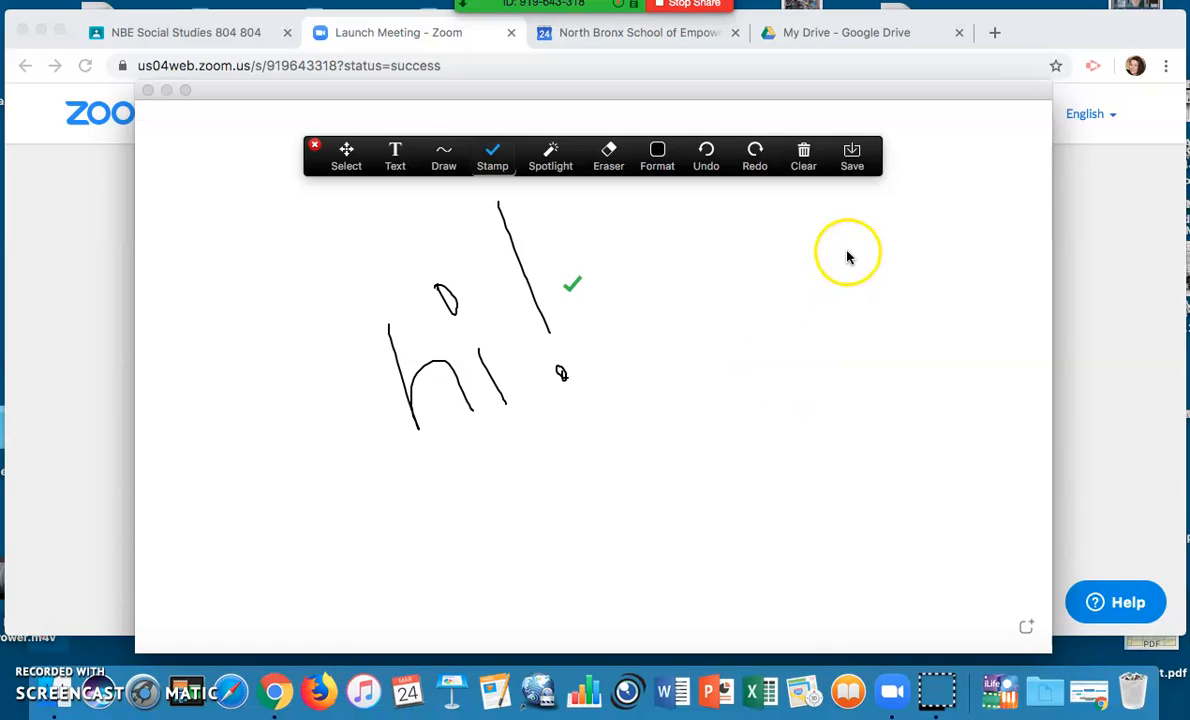
mouse_move(645, 27)
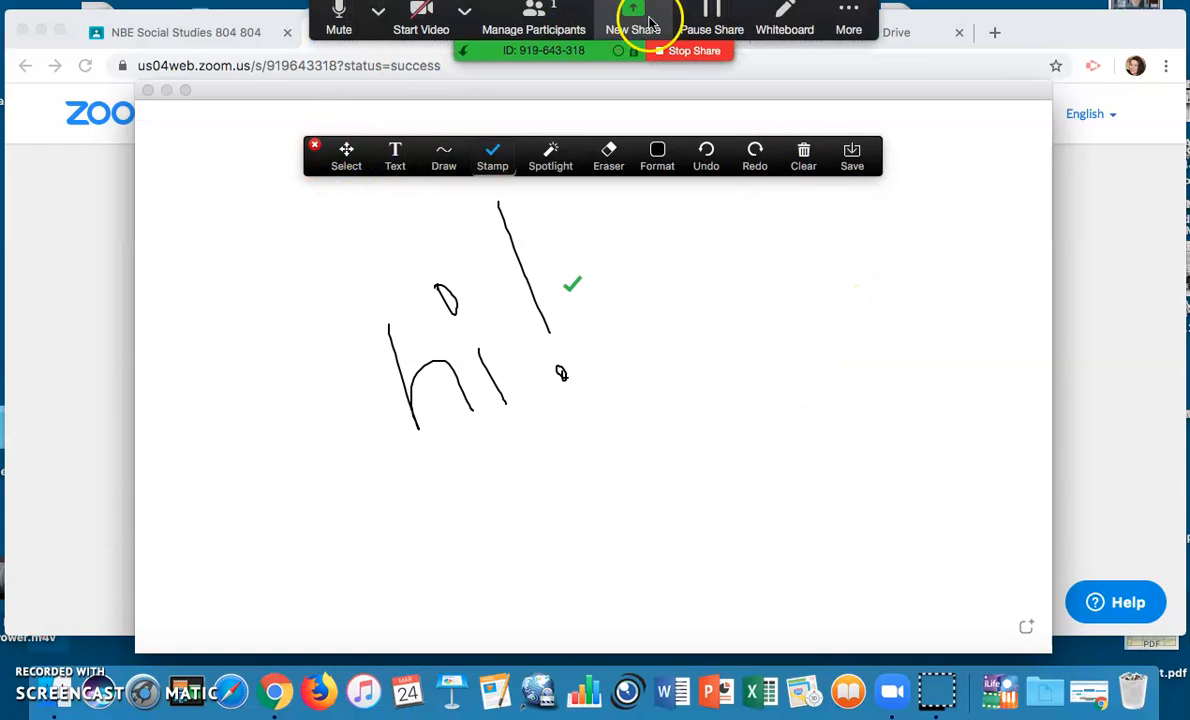
Stop sharing, turn the camera on, and share the whiteboard again
left_click(687, 54)
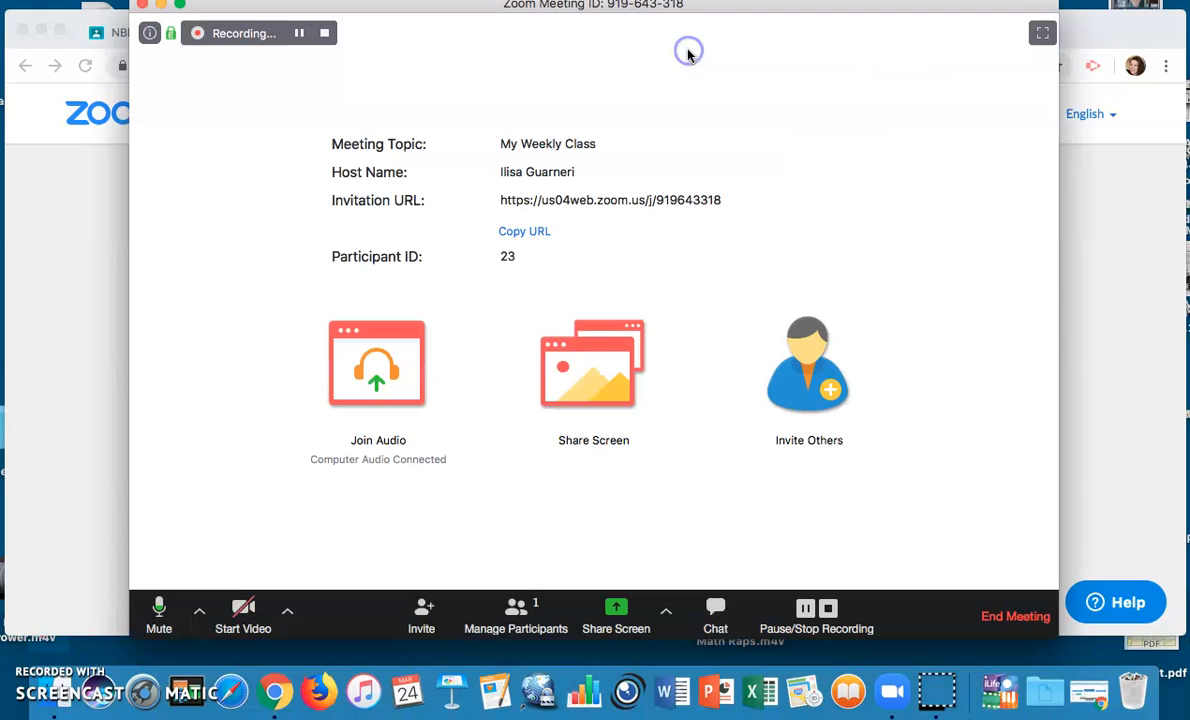
left_click(234, 606)
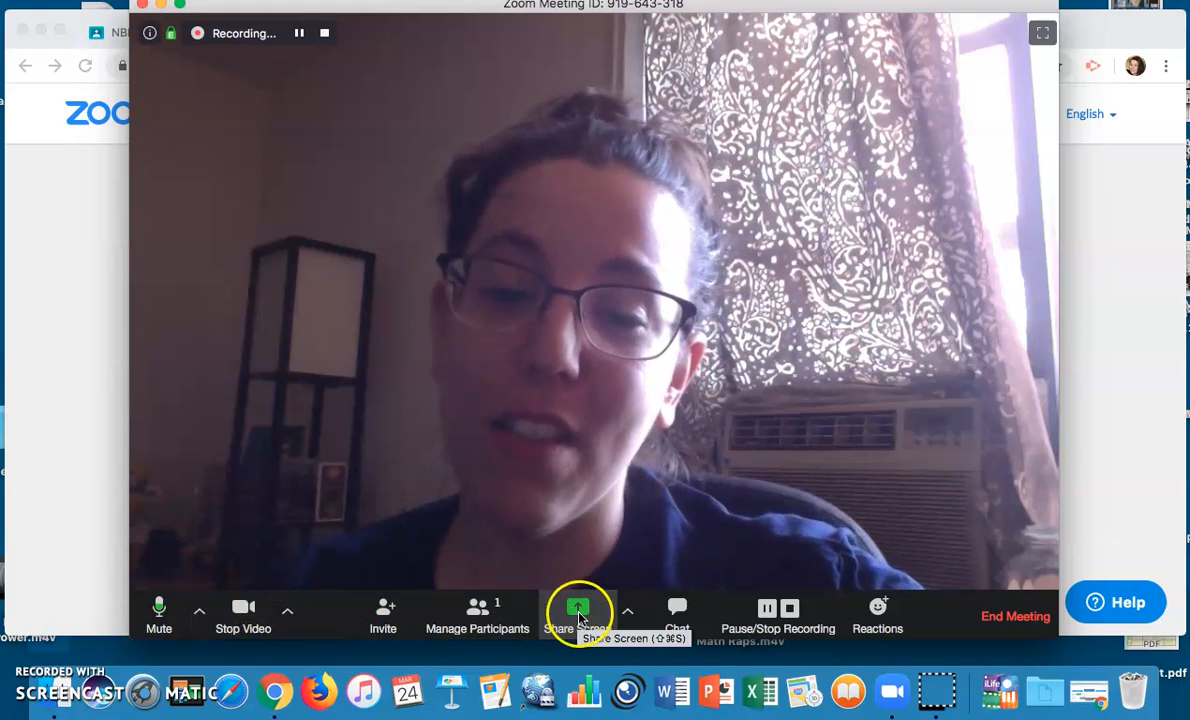
left_click(577, 610)
left_click(445, 121)
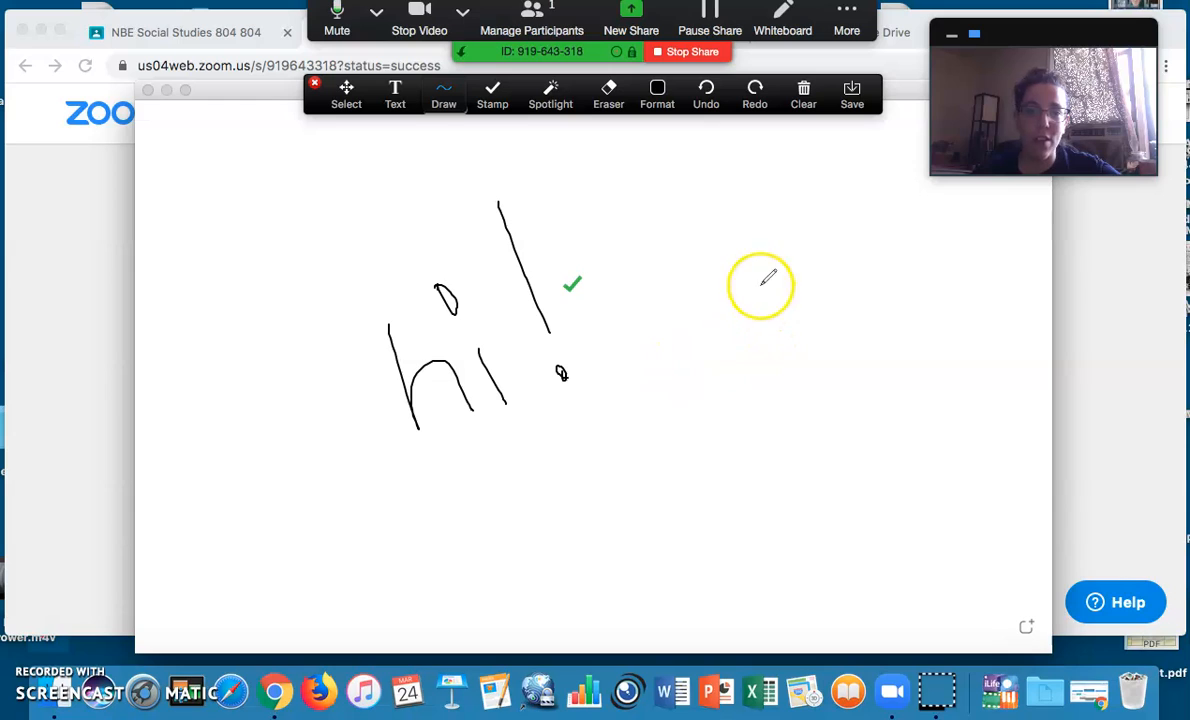
Add text 'So you can teach! :)' beside the checkmark, then stop sharing and video
left_click(396, 104)
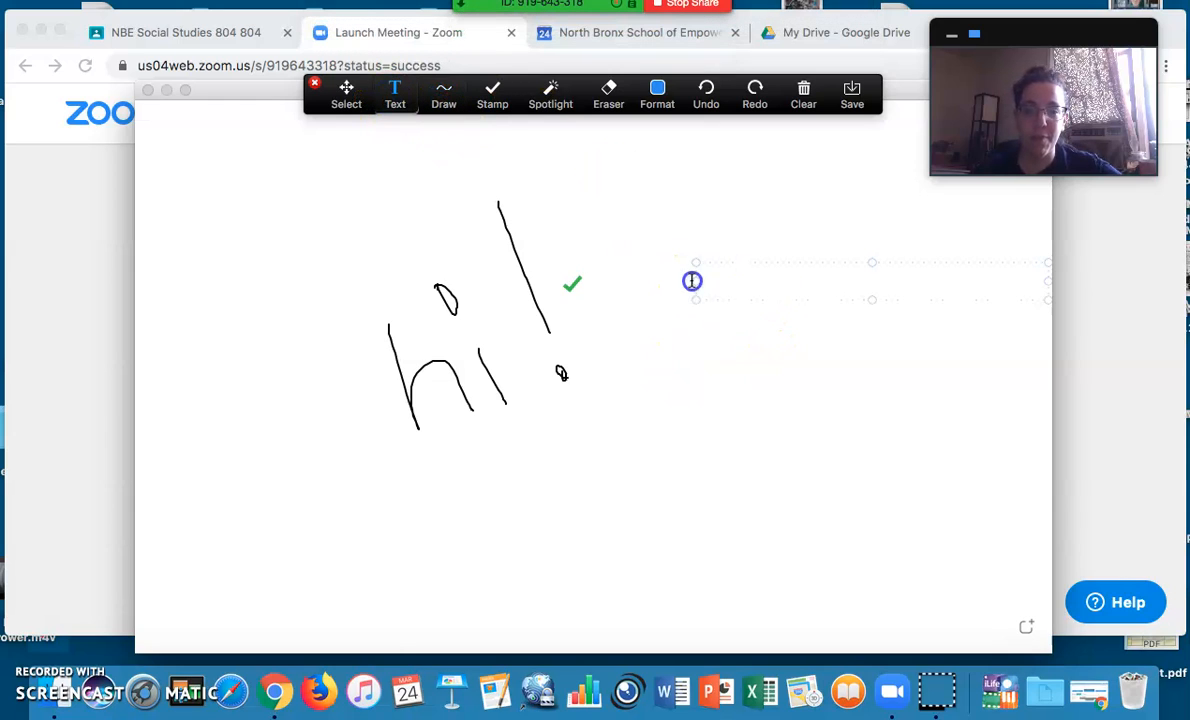
left_click(691, 280)
type("So you can teach! :)")
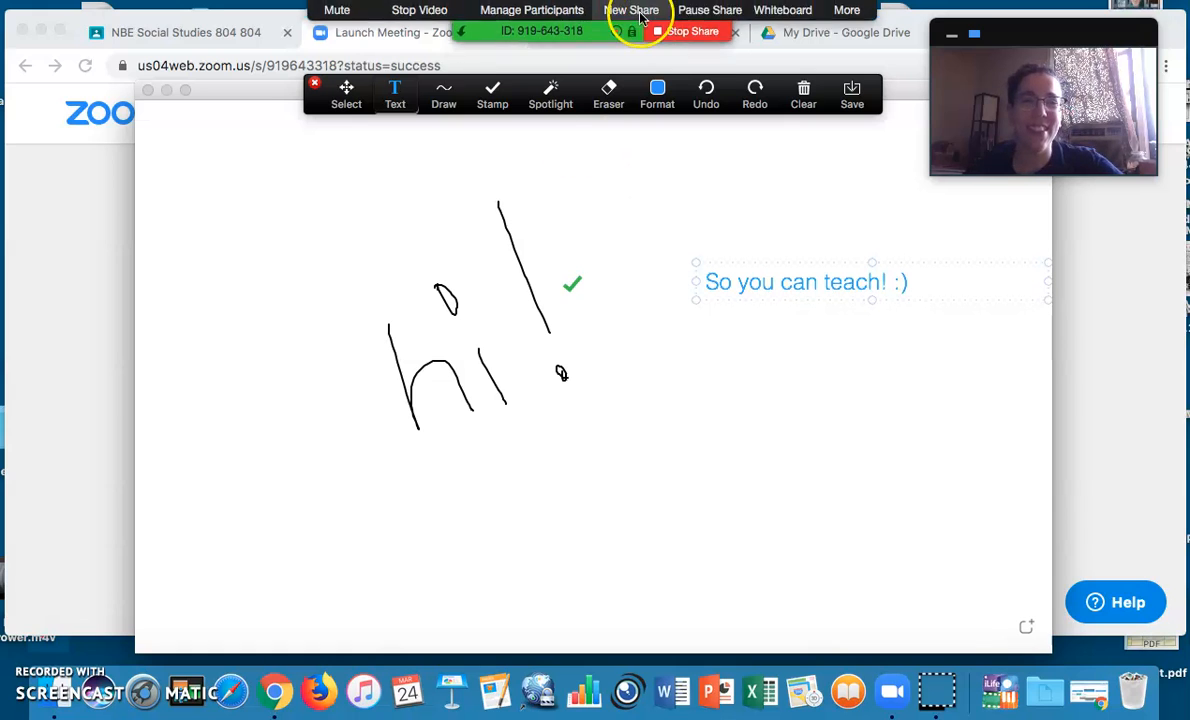
left_click(694, 45)
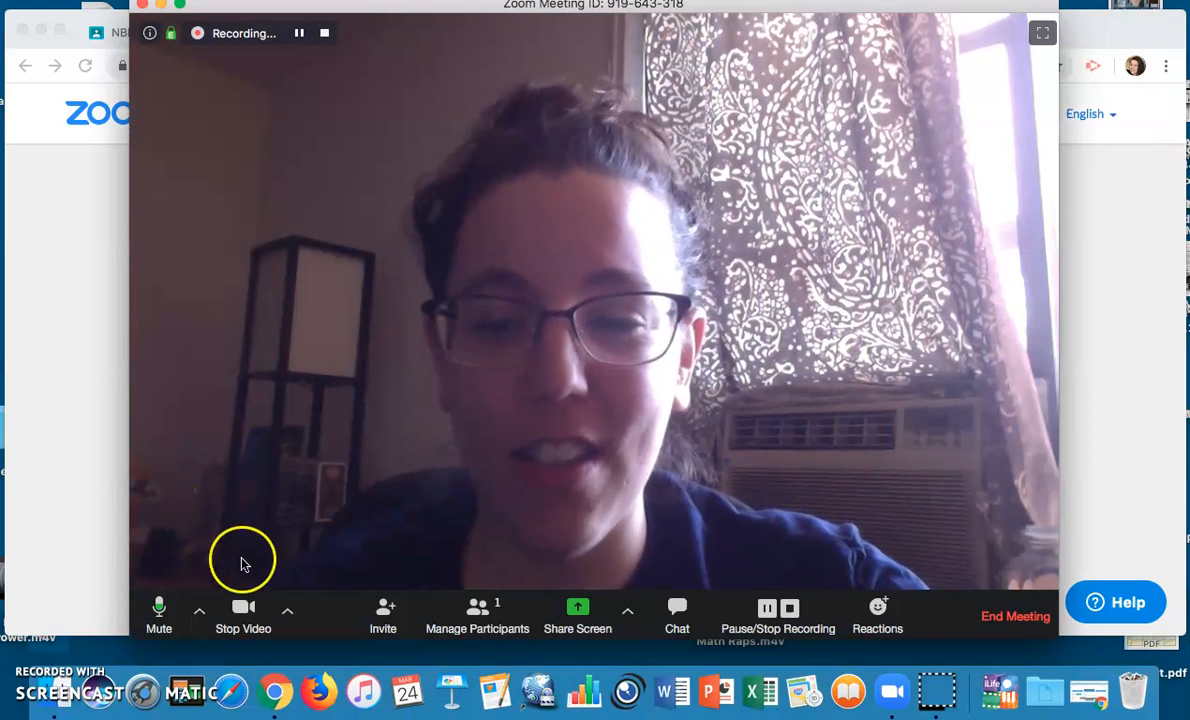
left_click(246, 610)
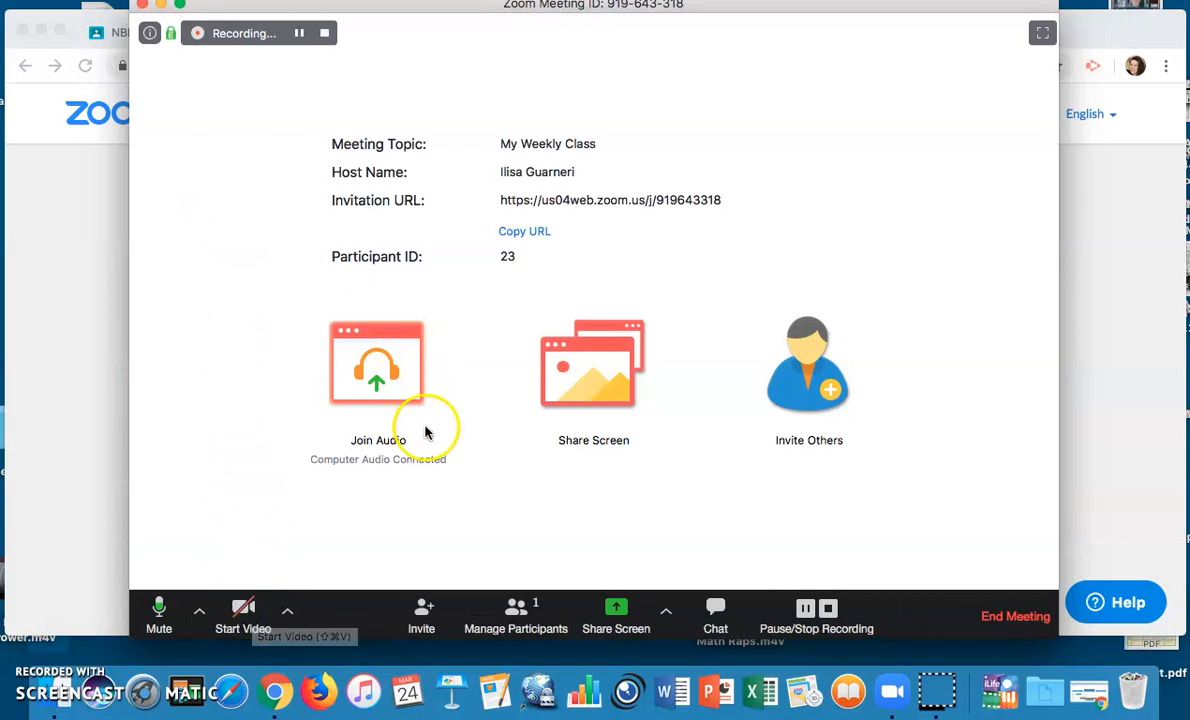
End 'My Weekly Class' for all participants and let its recording convert
left_click(996, 620)
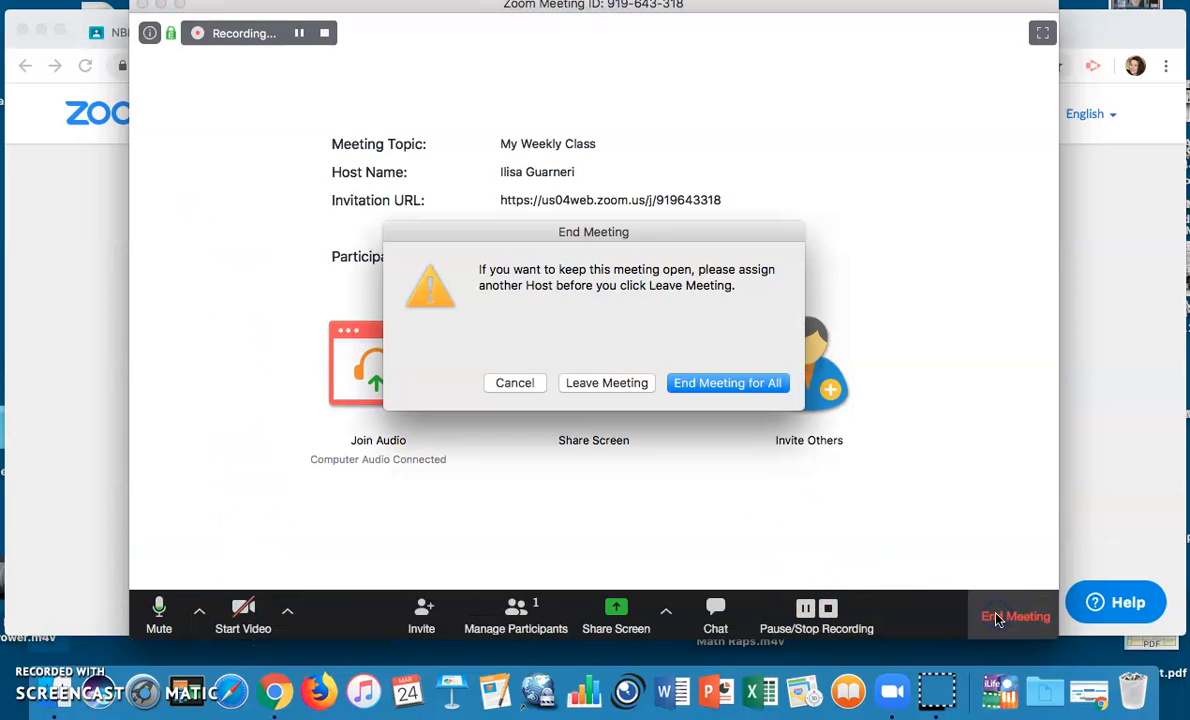
left_click(697, 388)
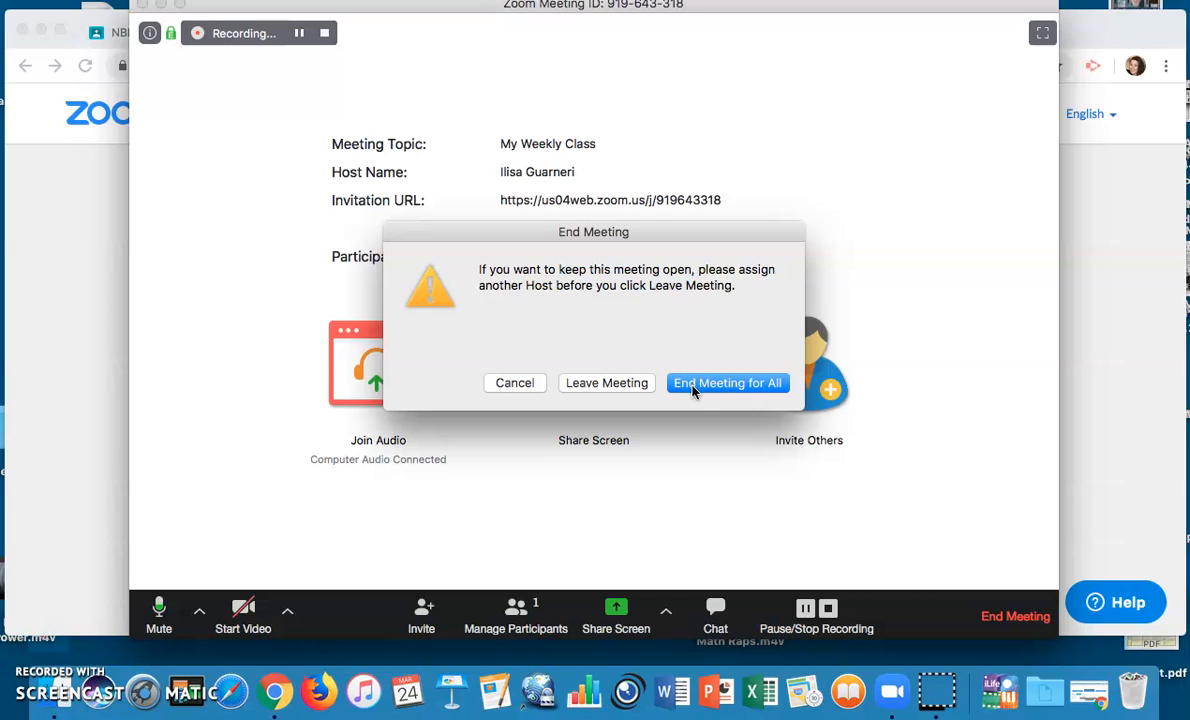
left_click(628, 385)
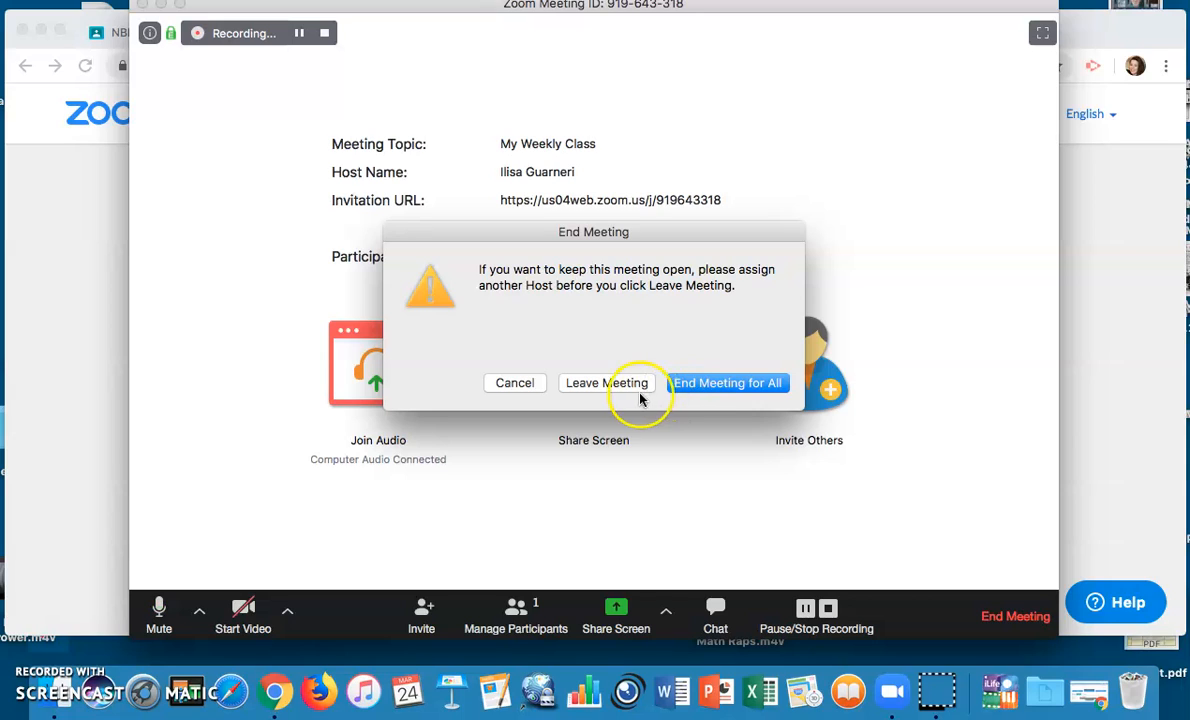
left_click(690, 390)
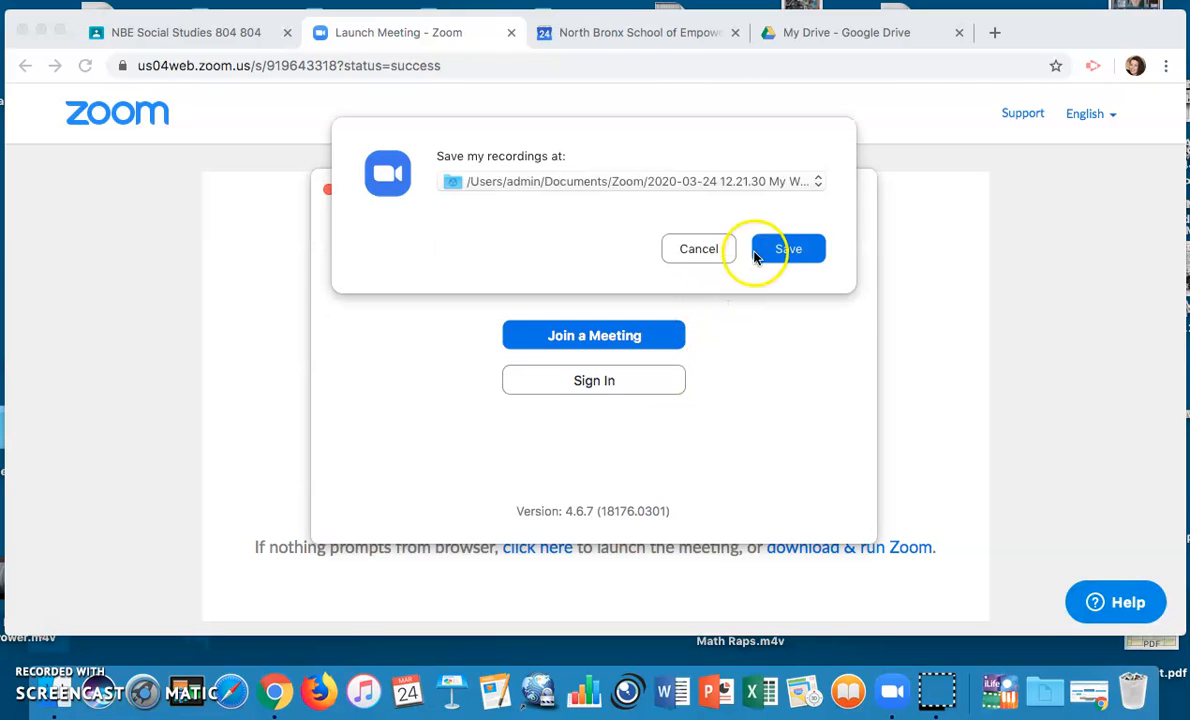
Save the recording to Documents/Zoom, then close the Finder folder showing zoom_0.mp4
left_click(790, 248)
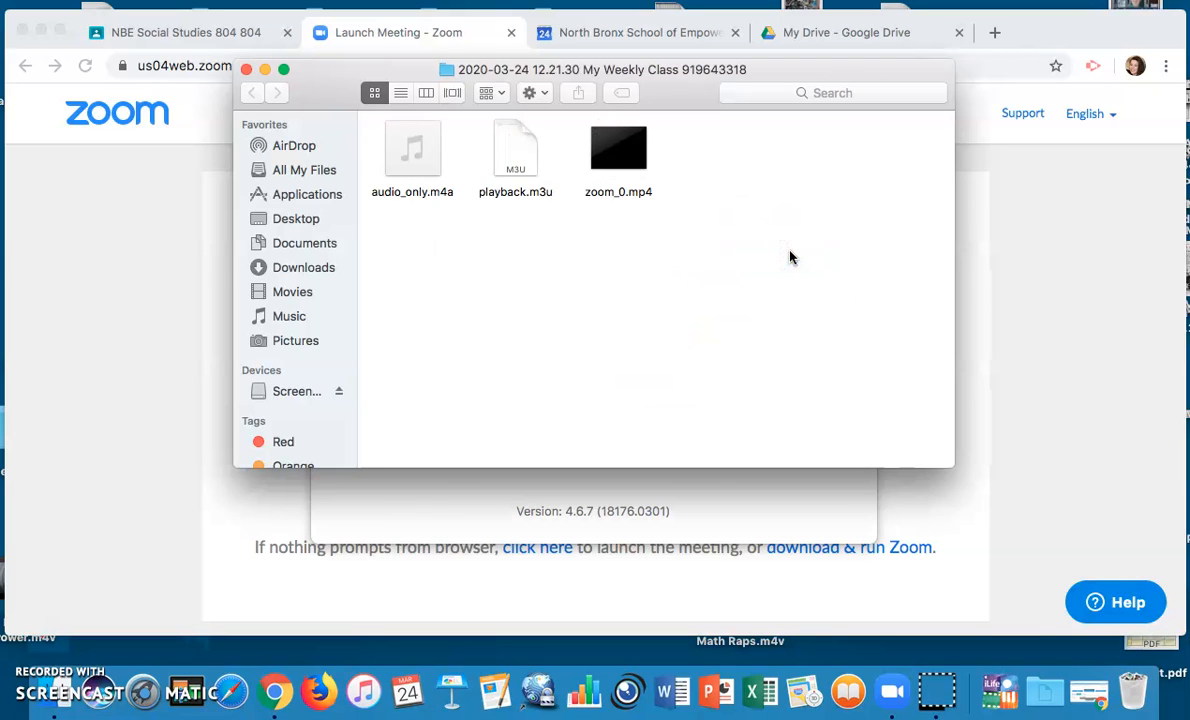
left_click(246, 69)
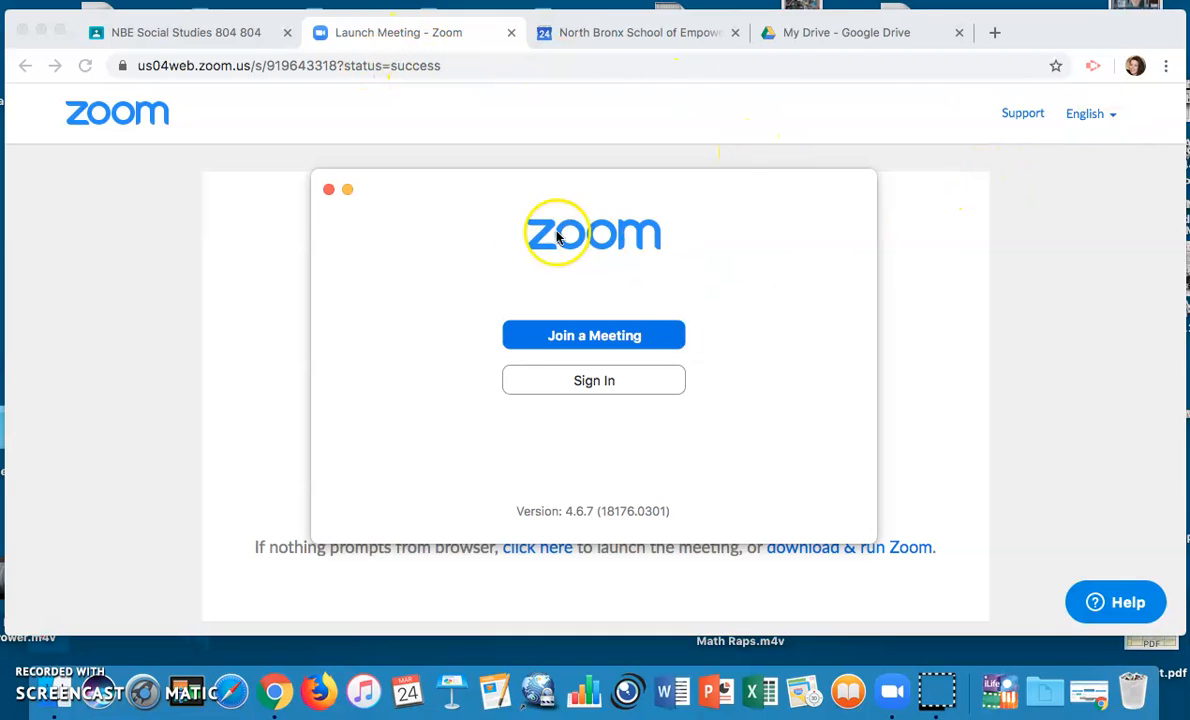
Close the Zoom launcher and return to the web portal's account profile page
left_click(328, 190)
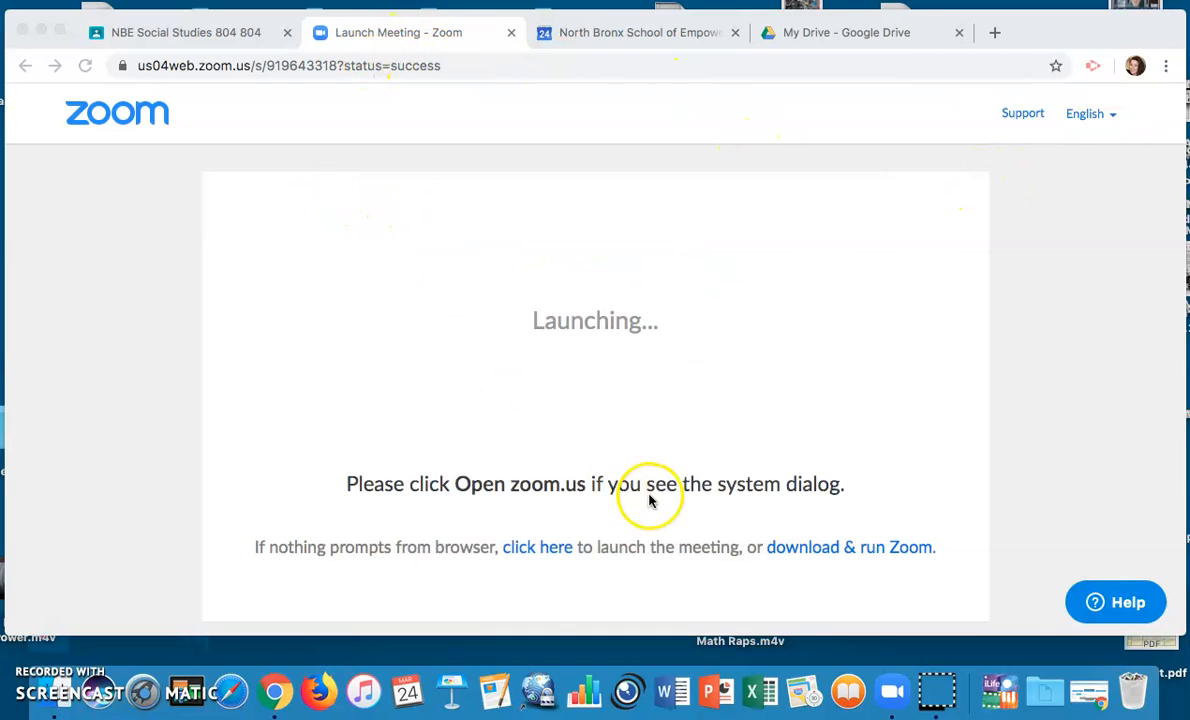
scroll(650, 500, "down", 1)
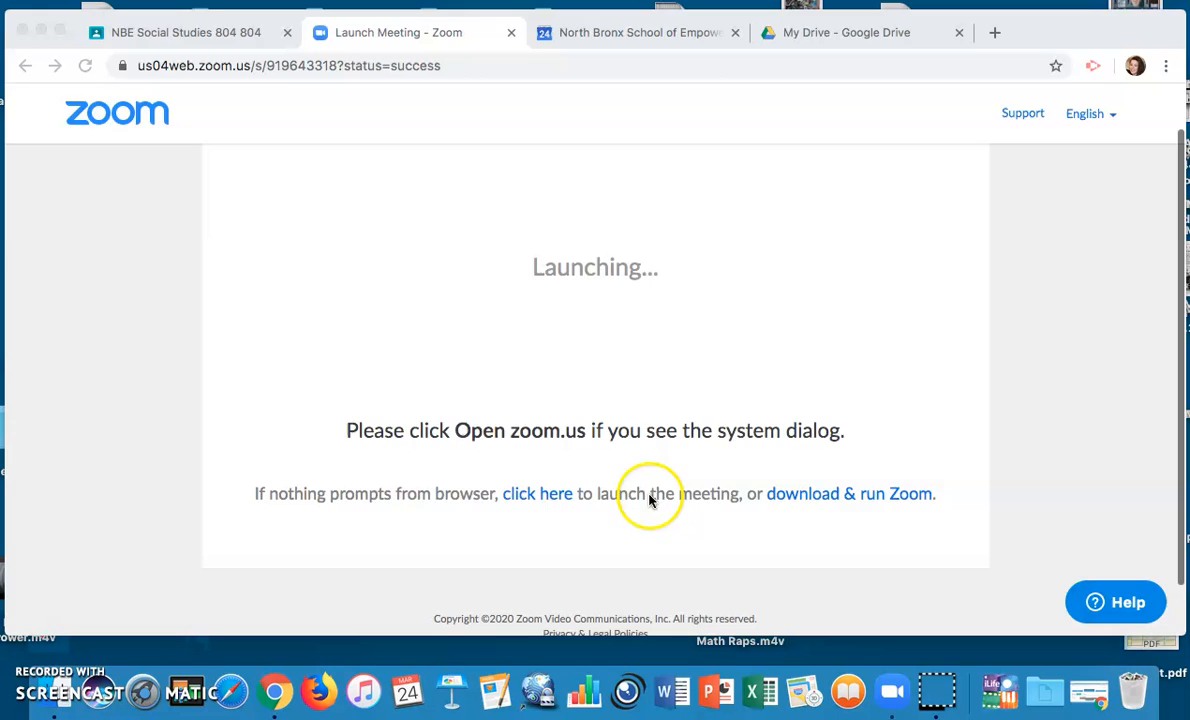
left_click(118, 118)
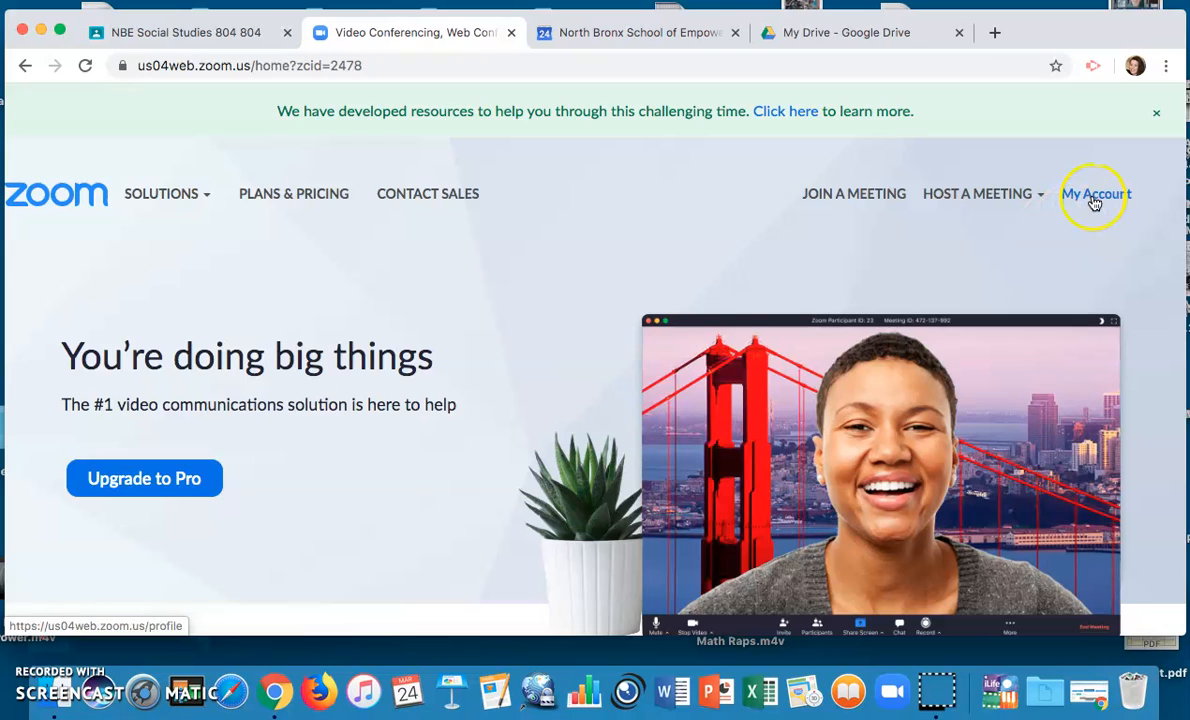
left_click(1094, 197)
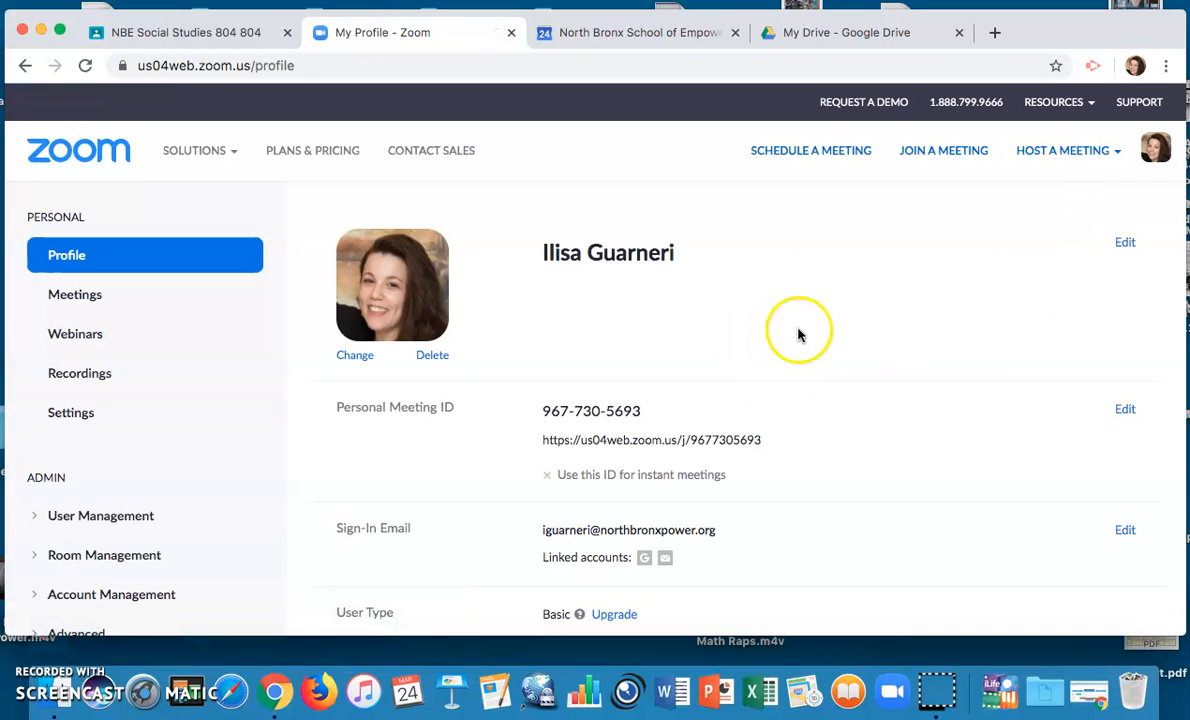
Navigate to My Meetings to list the recurring My Weekly Class sessions at 01:00 PM
left_click(790, 158)
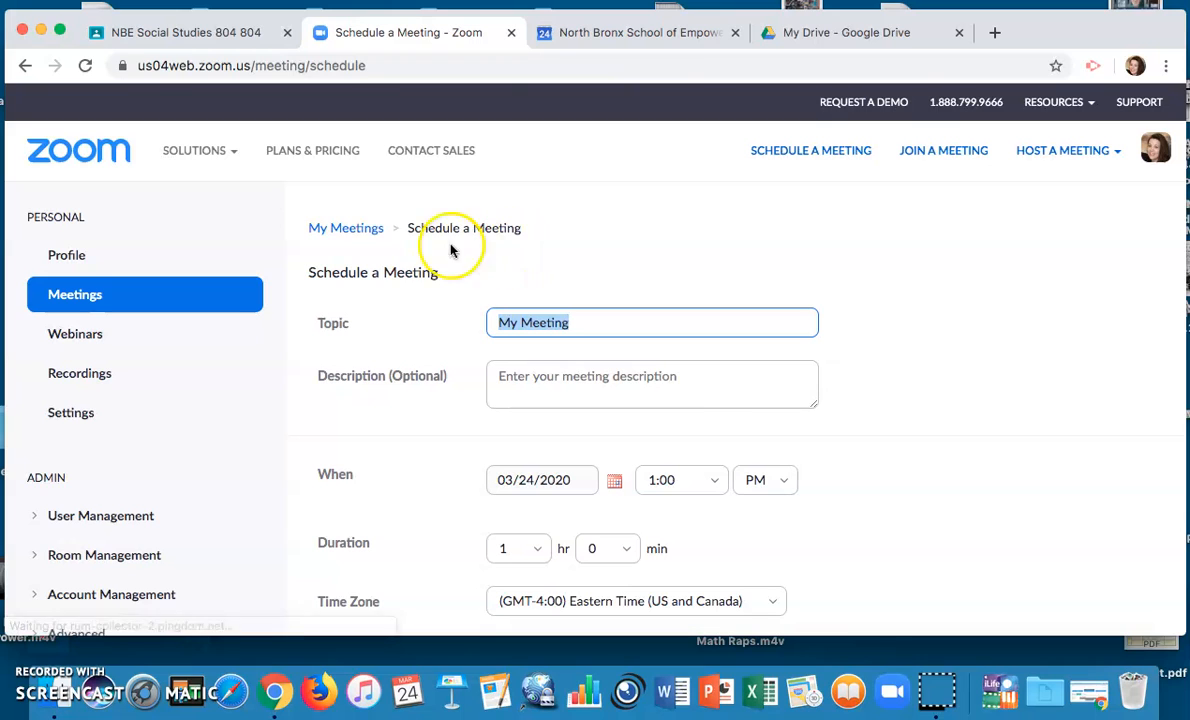
left_click(359, 233)
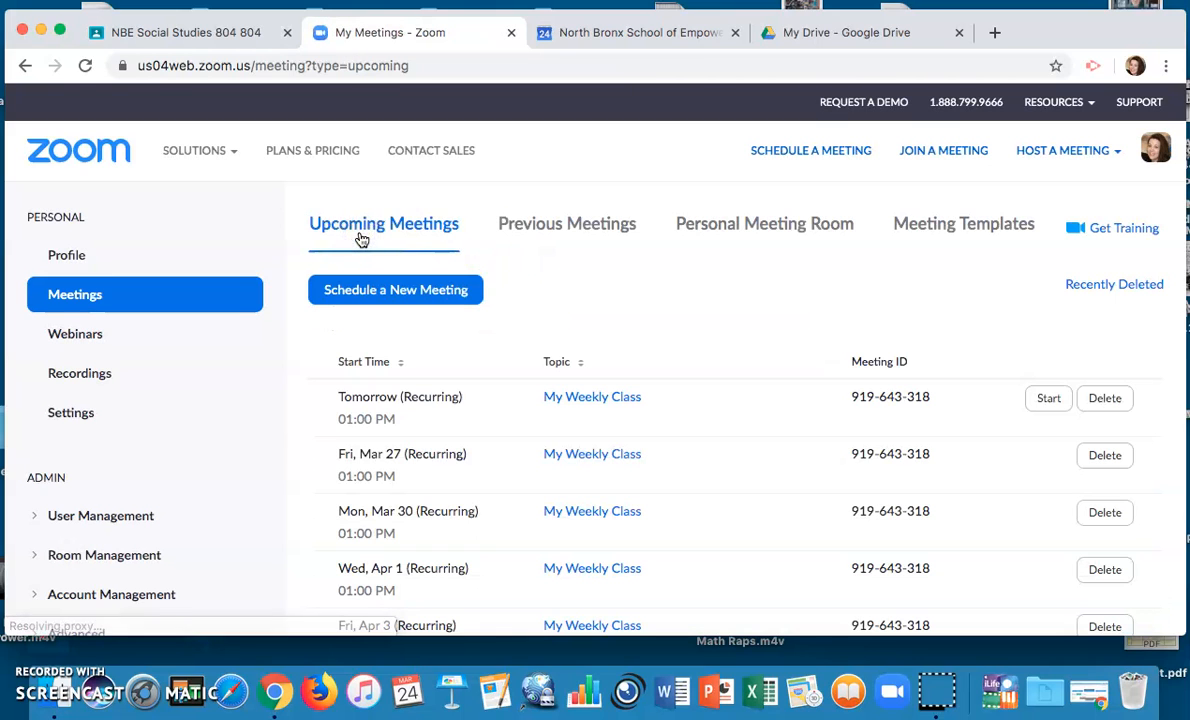
scroll(683, 332, "down", 3)
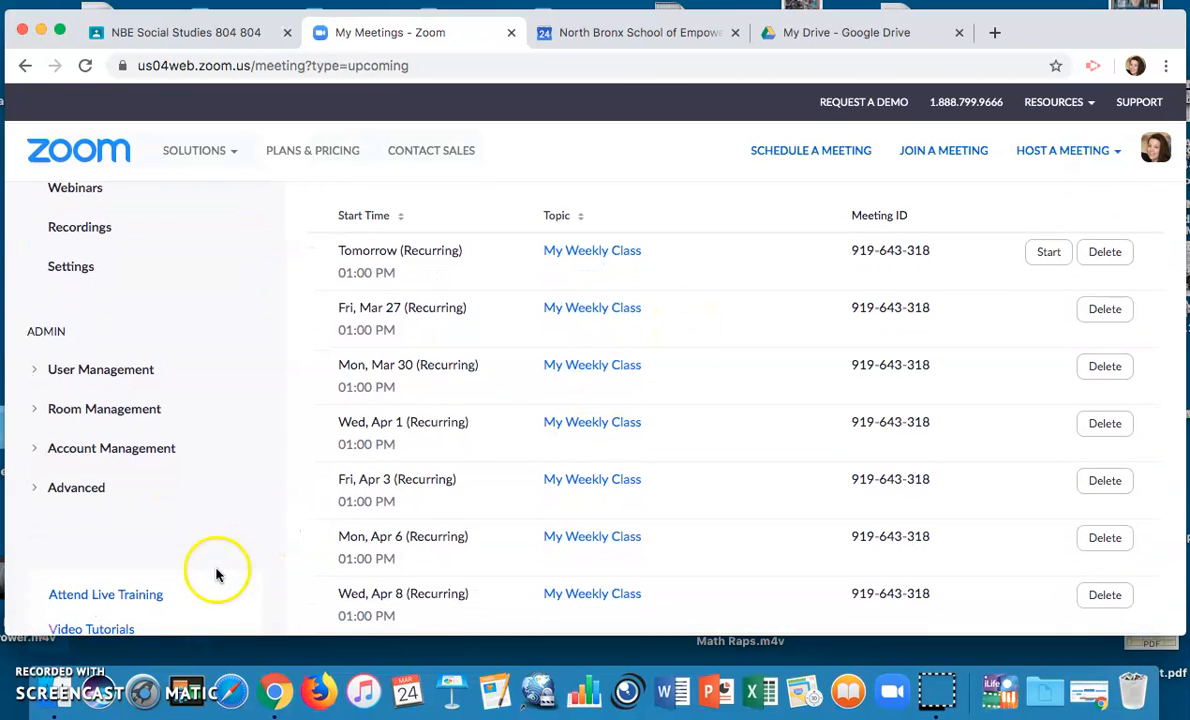